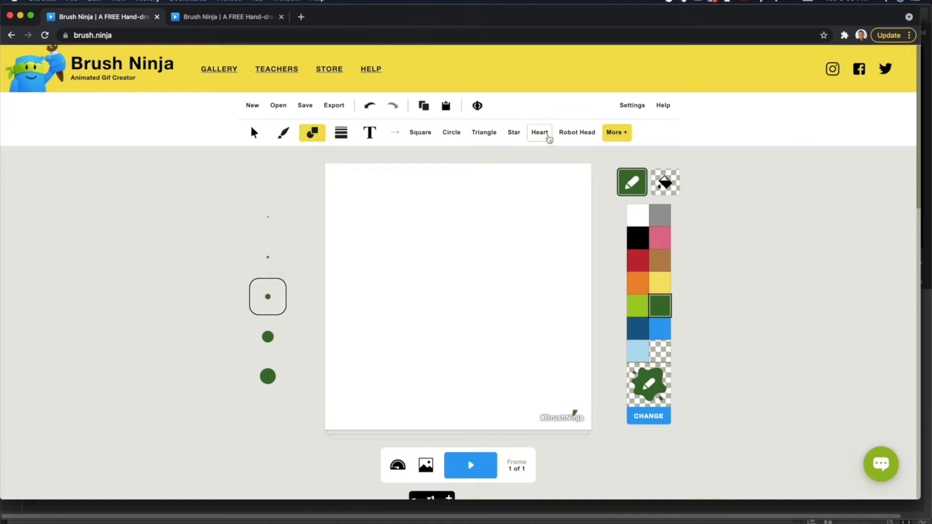
Browse the full sticker collection to its end and close it without picking a sticker
click(617, 133)
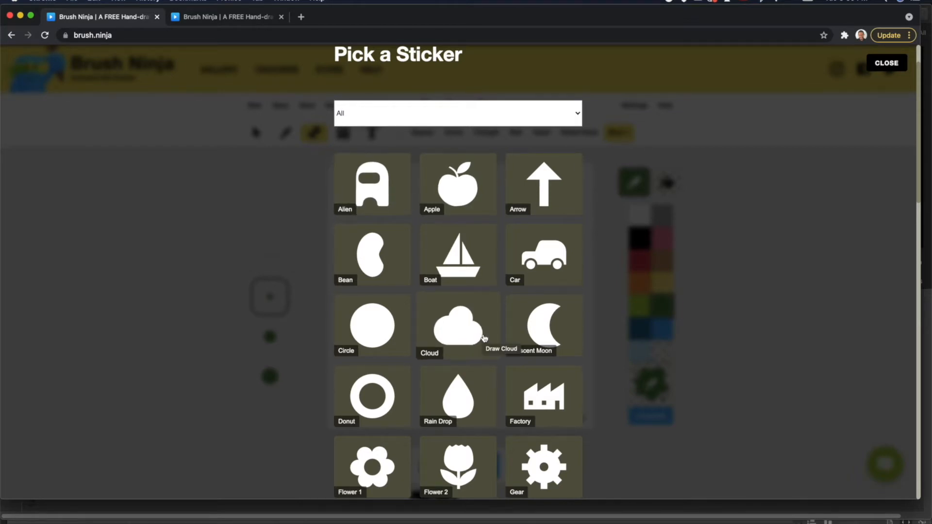
scroll(544, 437, down, 6)
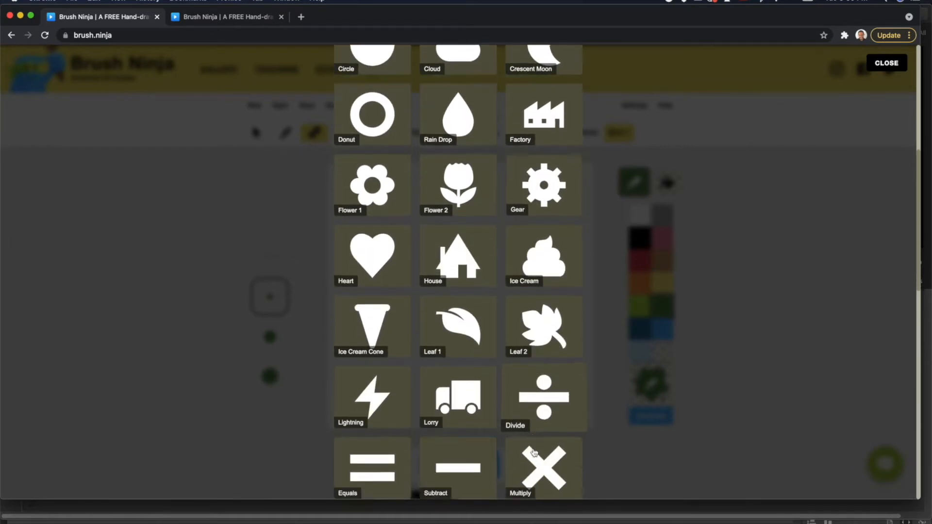
scroll(534, 452, down, 13)
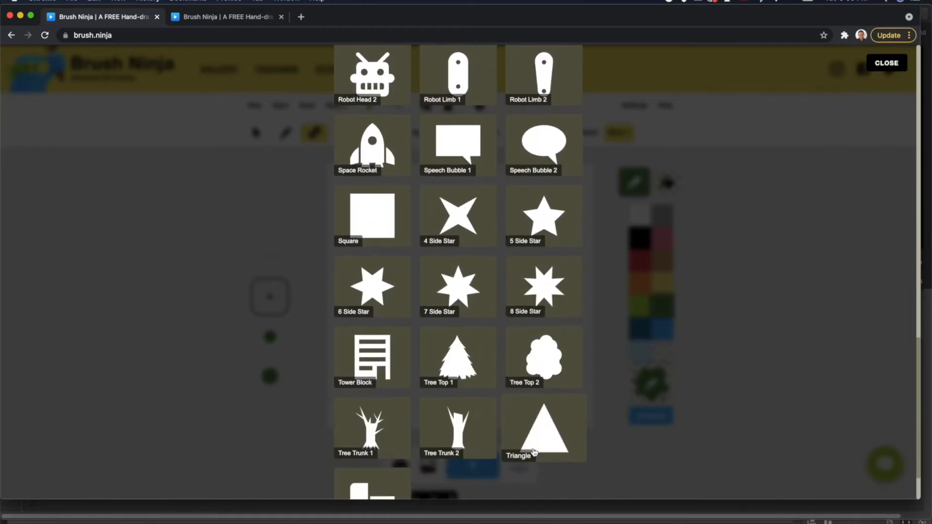
scroll(534, 453, down, 2)
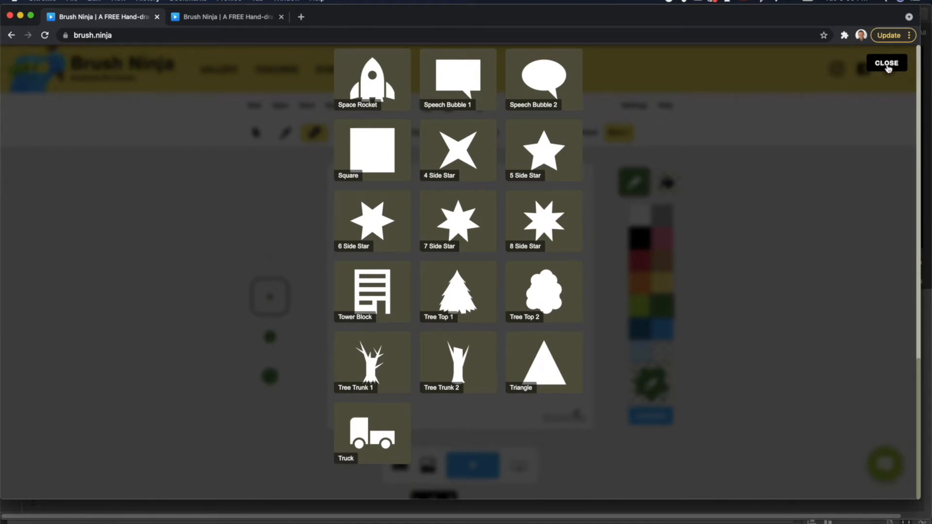
click(887, 64)
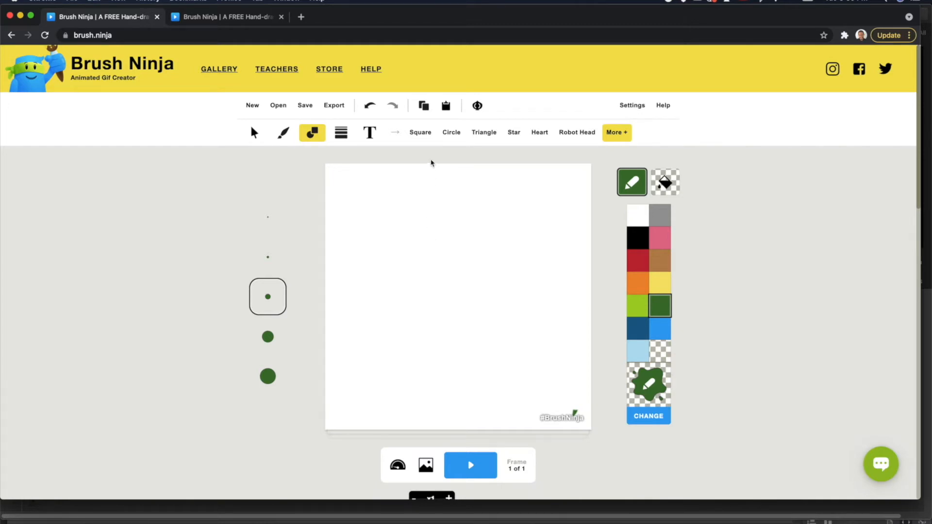
Draw a large rectangle on the upper half of the canvas with the Square shape, using a light green fill and dark green outline
click(426, 135)
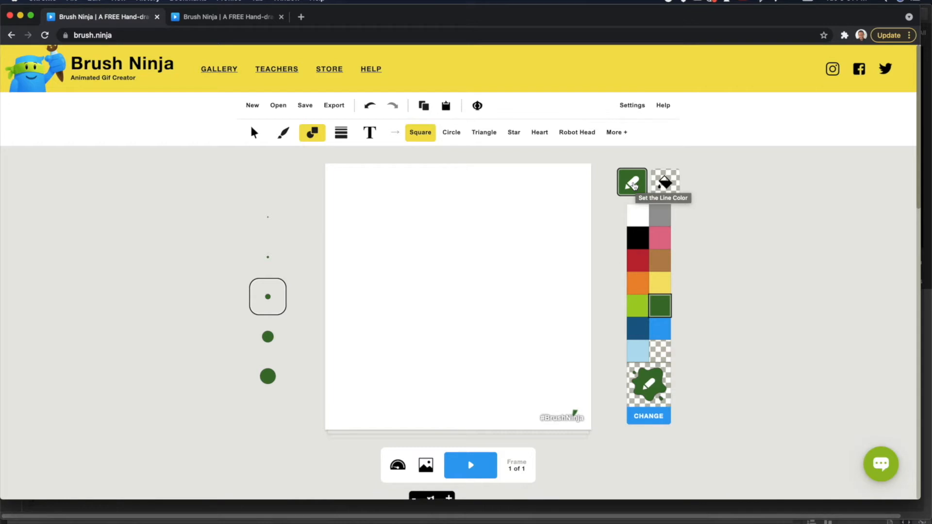
click(666, 185)
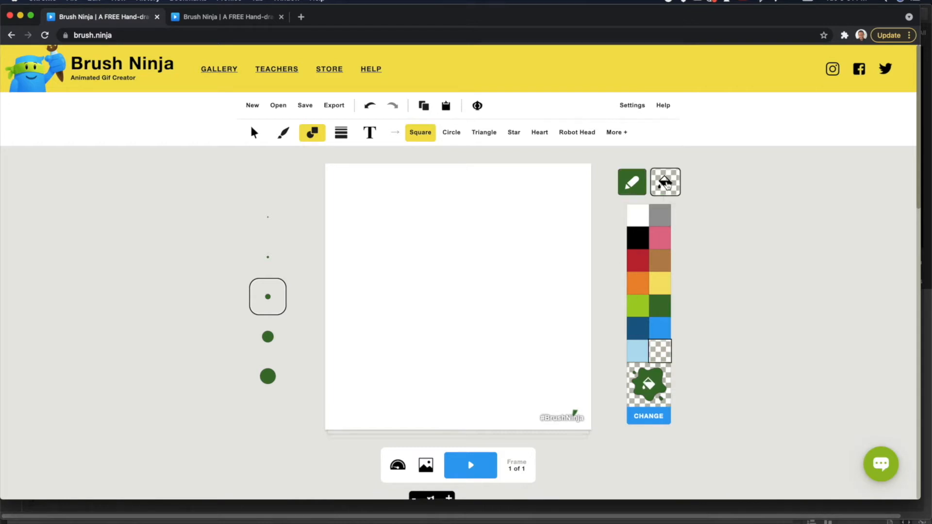
click(636, 312)
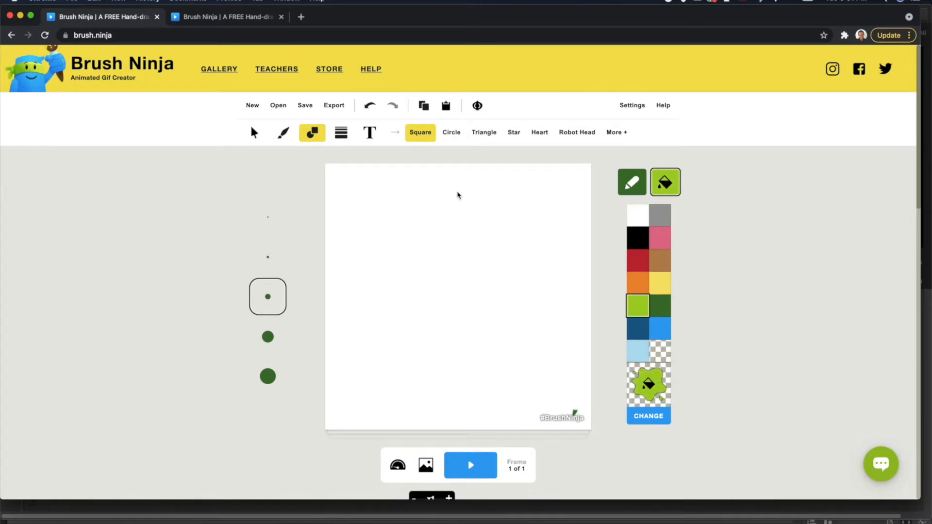
drag(458, 195, 545, 321)
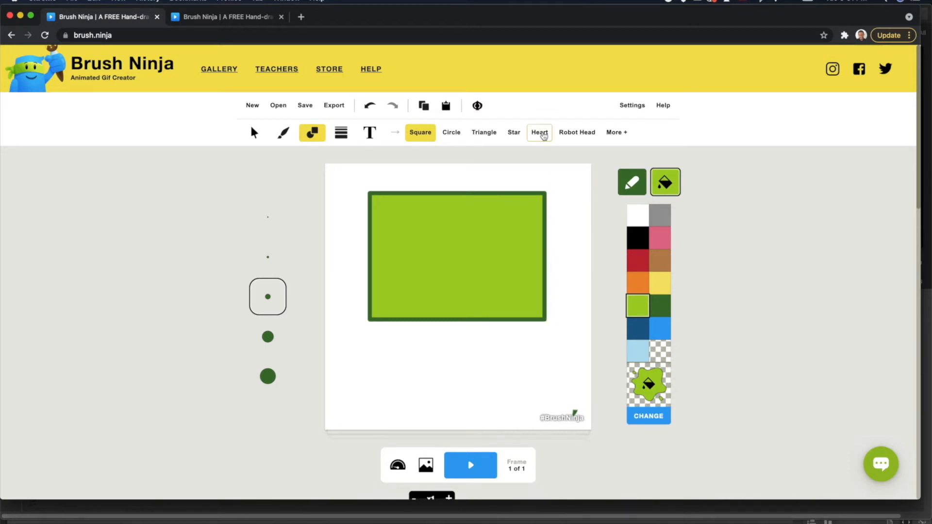
Draw a large heart overlapping the rectangle's lower part, with a red outline and a pink fill
click(540, 134)
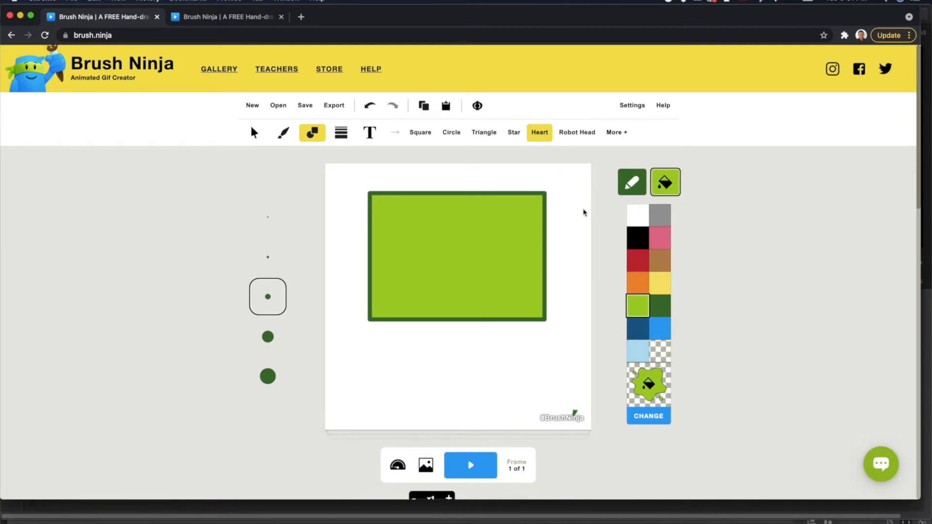
click(634, 185)
click(638, 260)
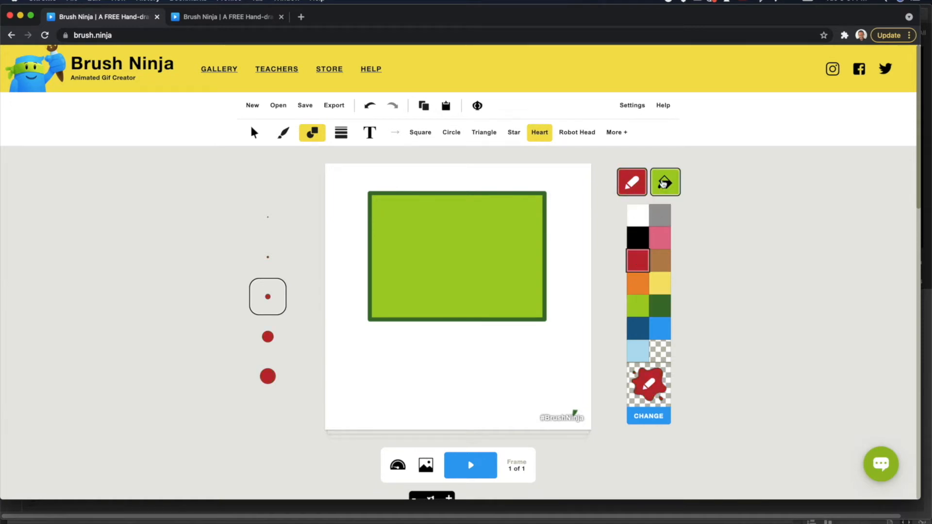
click(663, 184)
click(661, 240)
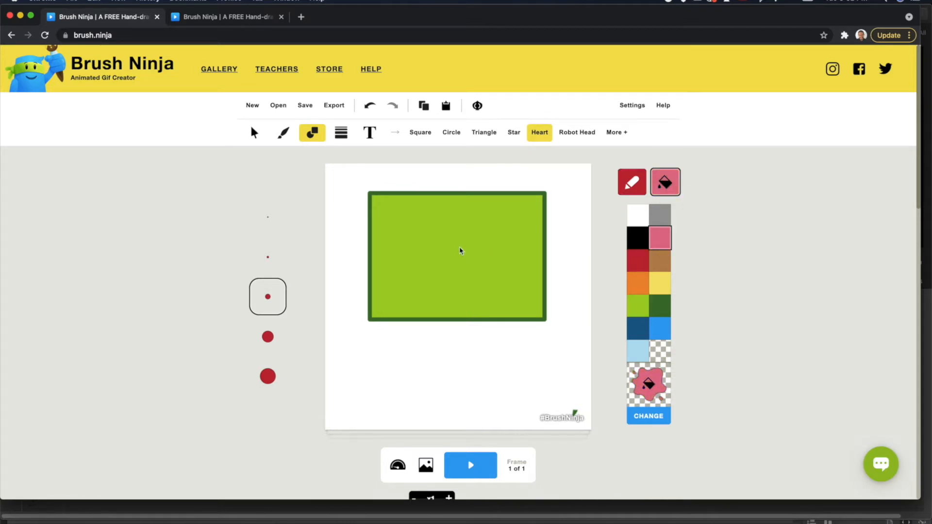
mouse_move(458, 244)
mouse_down()
mouse_move(478, 302)
mouse_move(532, 373)
mouse_up()
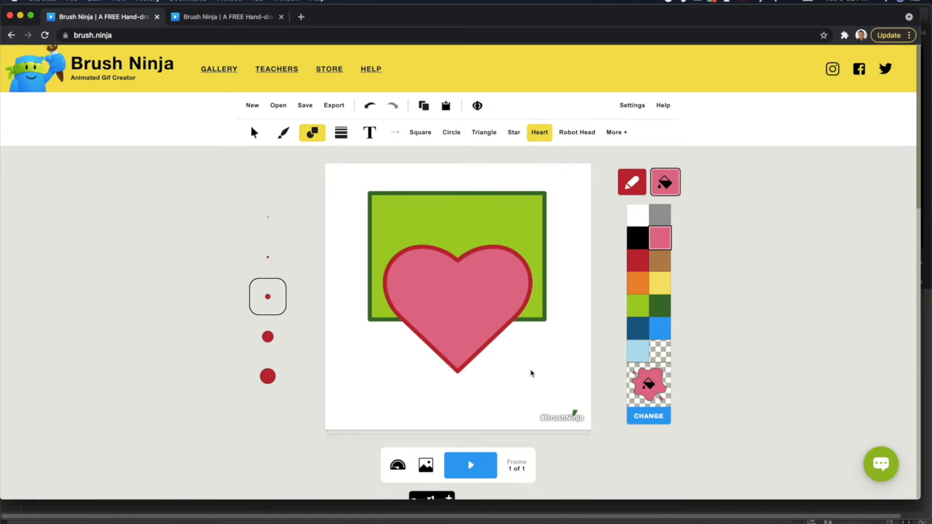
Draw a large star over the heart, with an orange outline and a yellow fill
click(513, 136)
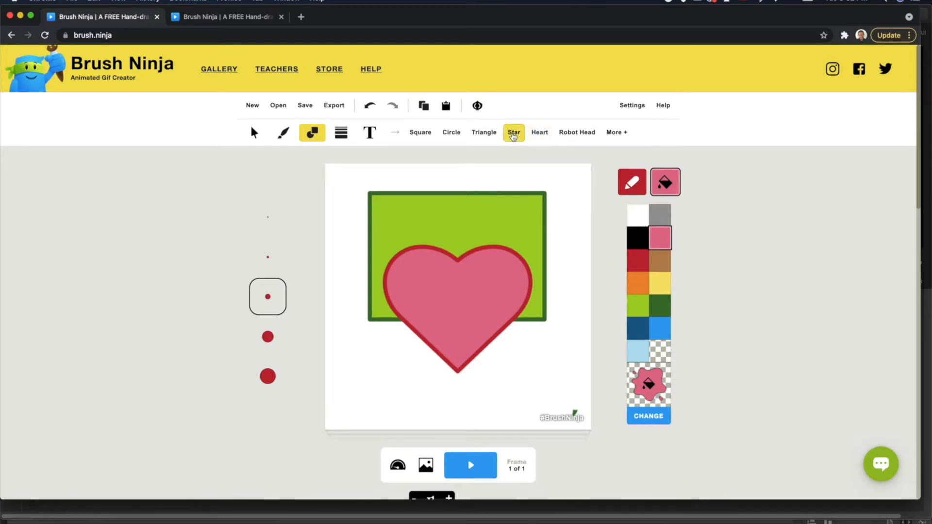
click(632, 182)
click(639, 292)
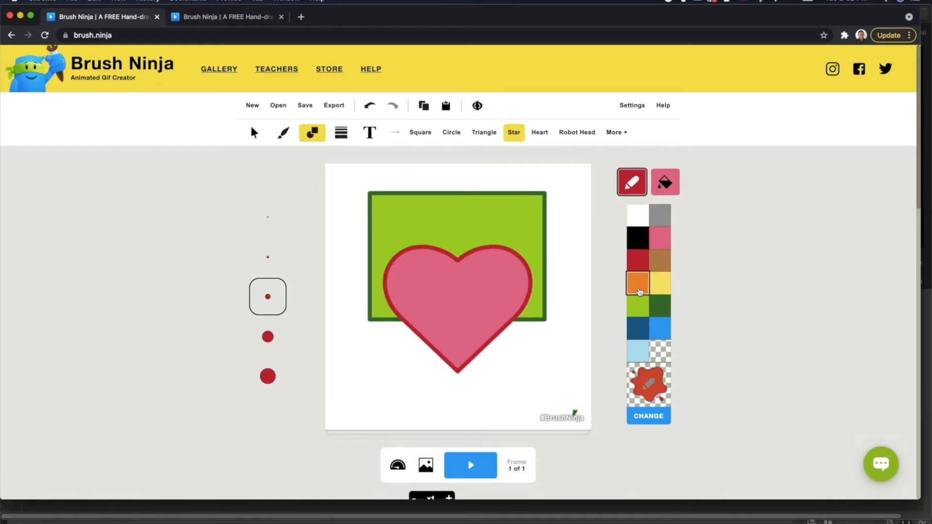
click(666, 185)
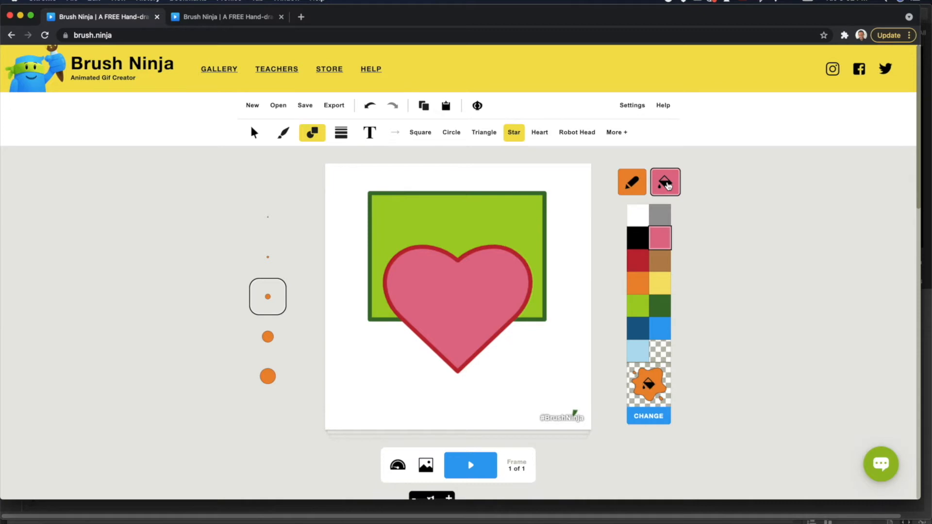
click(659, 287)
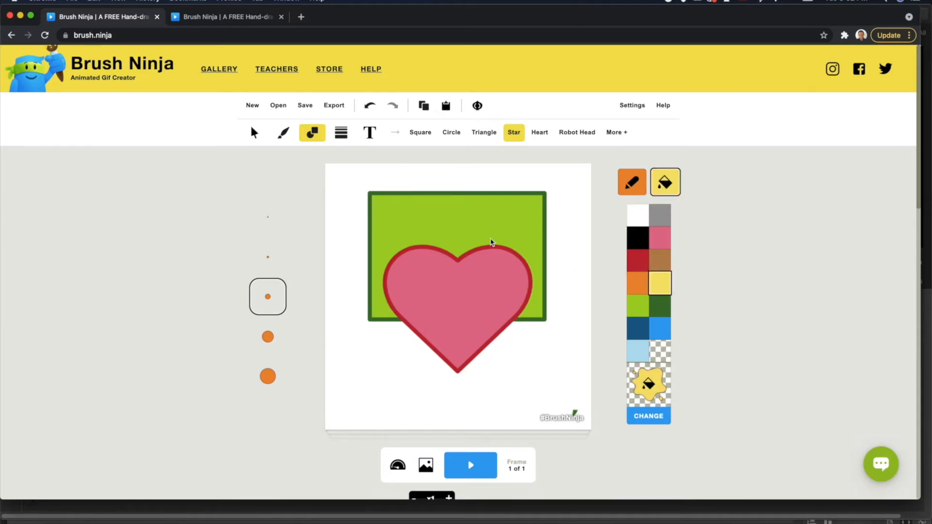
drag(457, 218, 529, 358)
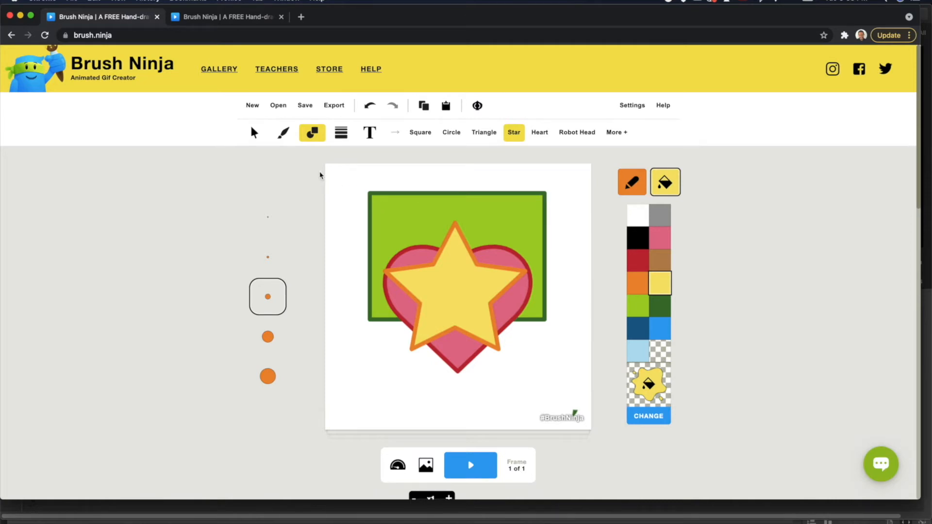
Select the star, shrink it slightly, and stretch it sideways beyond the rectangle's left edge
click(255, 132)
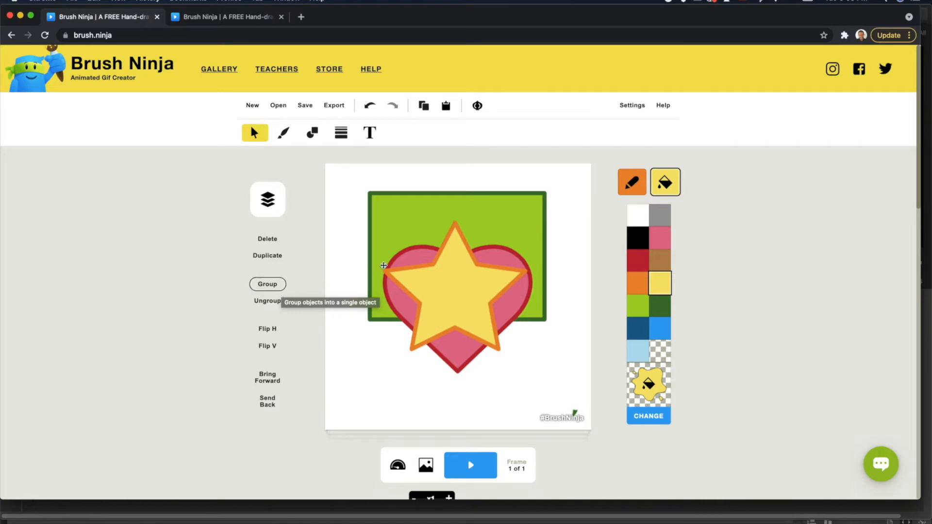
click(454, 303)
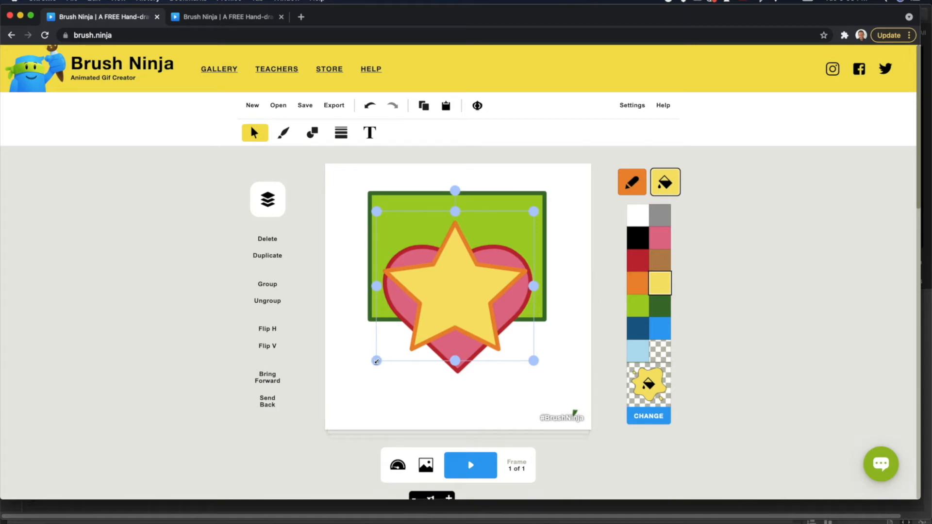
drag(376, 361, 409, 359)
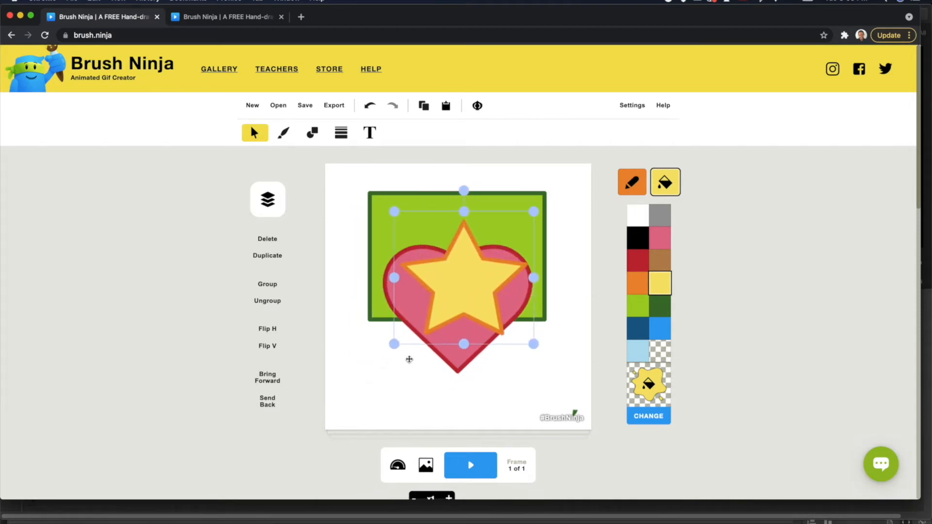
drag(395, 278, 355, 278)
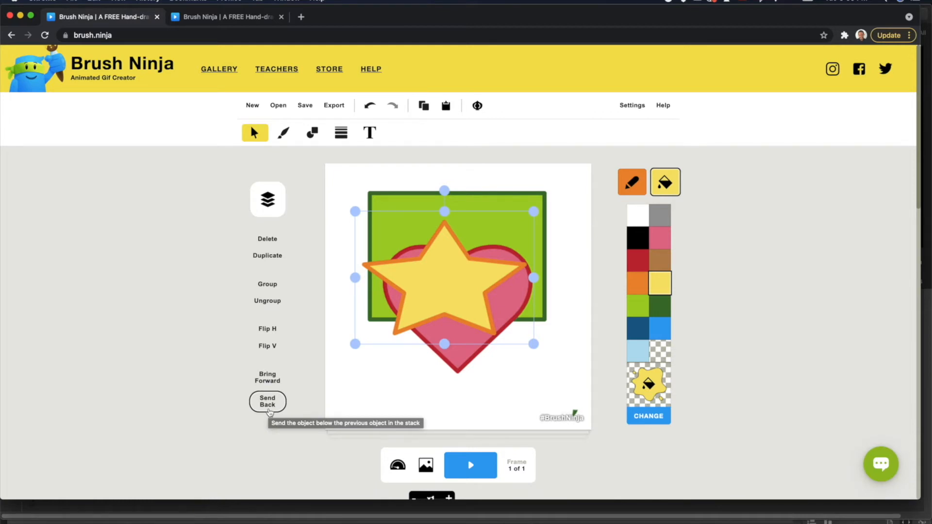
Send the star back two levels so it sits behind both the heart and the green rectangle
click(268, 403)
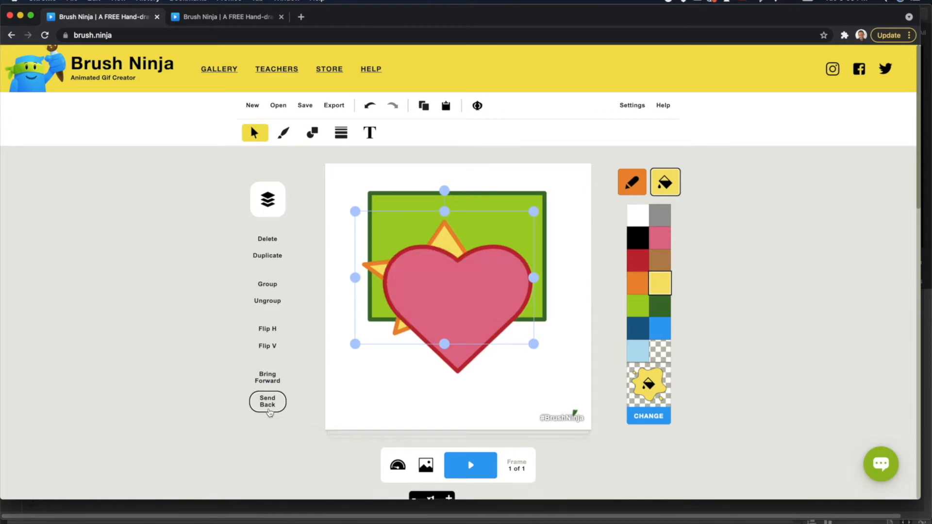
click(270, 408)
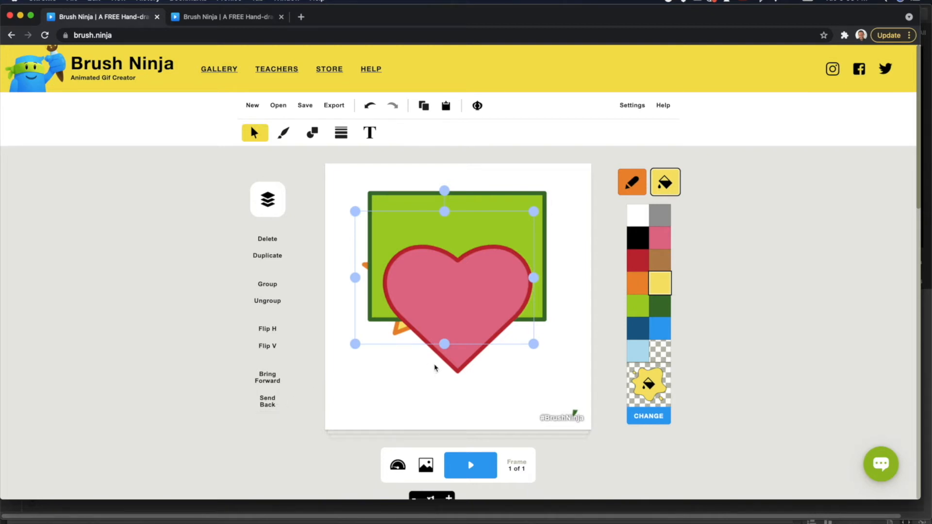
Send the heart back behind the rectangle and star, and bring it forward to the front again
click(460, 363)
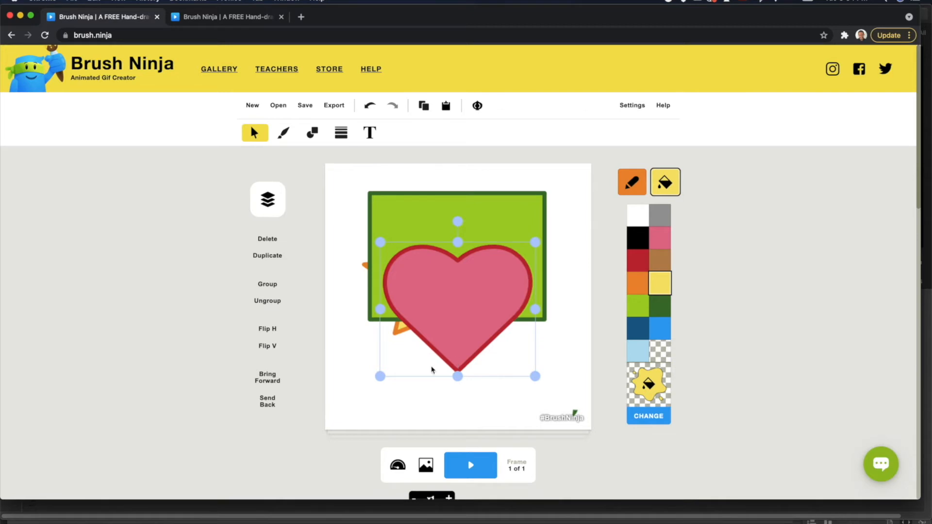
click(269, 405)
click(268, 406)
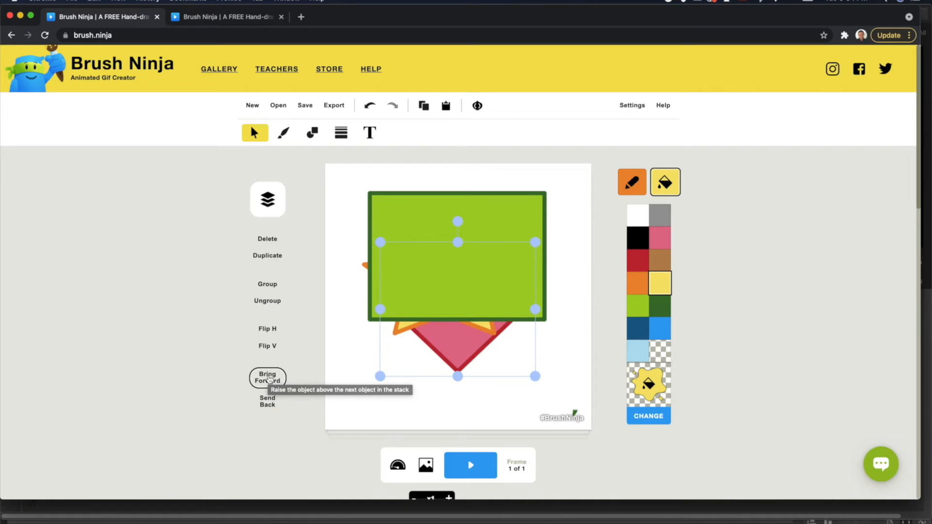
click(269, 379)
click(270, 379)
click(270, 380)
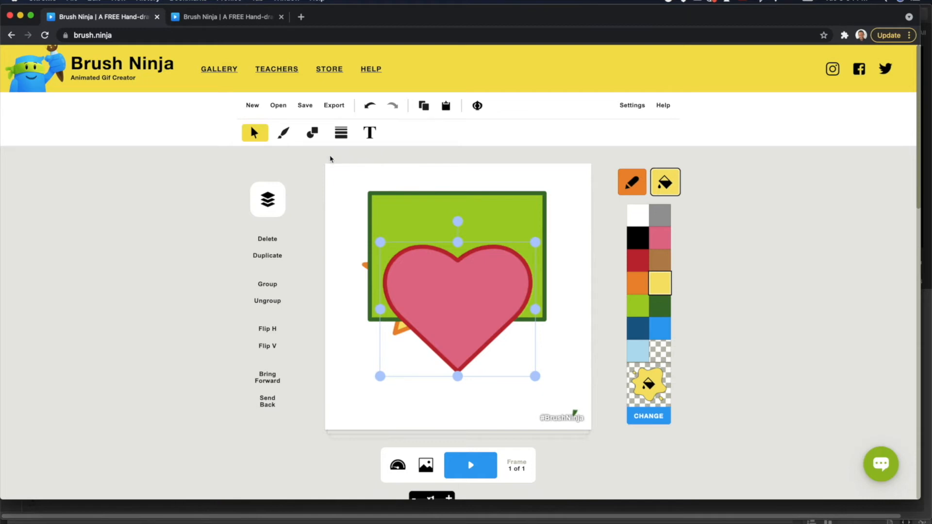
Scribble thin lines across the rectangle and heart with the Eraser brush at its smallest size
click(284, 134)
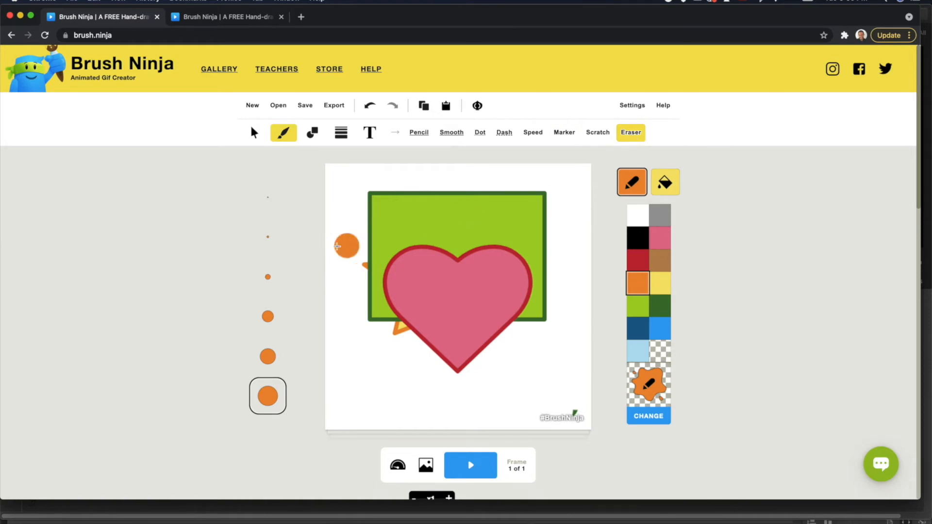
click(271, 204)
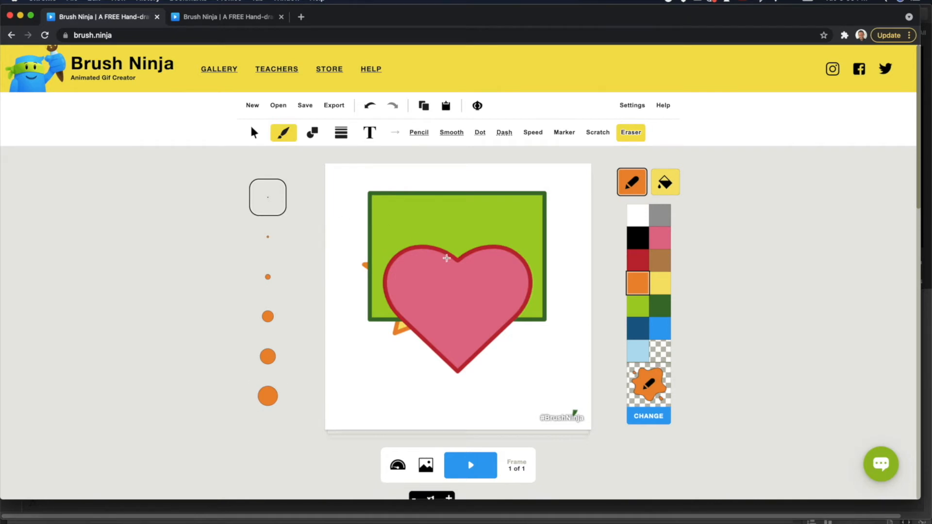
mouse_move(447, 258)
mouse_down()
mouse_move(414, 276)
mouse_move(511, 197)
mouse_move(501, 234)
mouse_move(453, 282)
mouse_move(437, 321)
mouse_move(521, 284)
mouse_move(507, 290)
mouse_move(523, 250)
mouse_move(403, 327)
mouse_move(518, 218)
mouse_move(451, 228)
mouse_move(400, 262)
mouse_move(427, 199)
mouse_move(373, 214)
mouse_move(432, 199)
mouse_move(443, 224)
mouse_up()
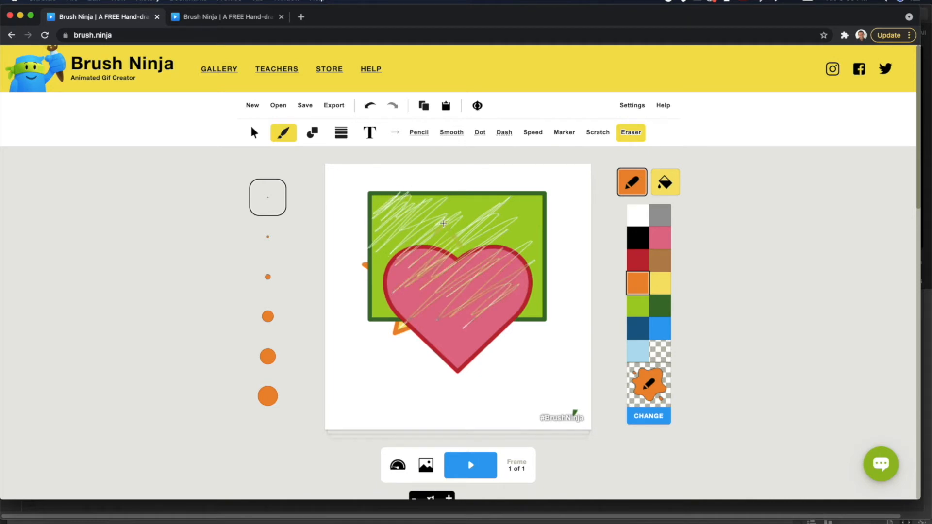
Erase the star, heart and rectangle from the canvas with the Eraser at its largest size
click(266, 397)
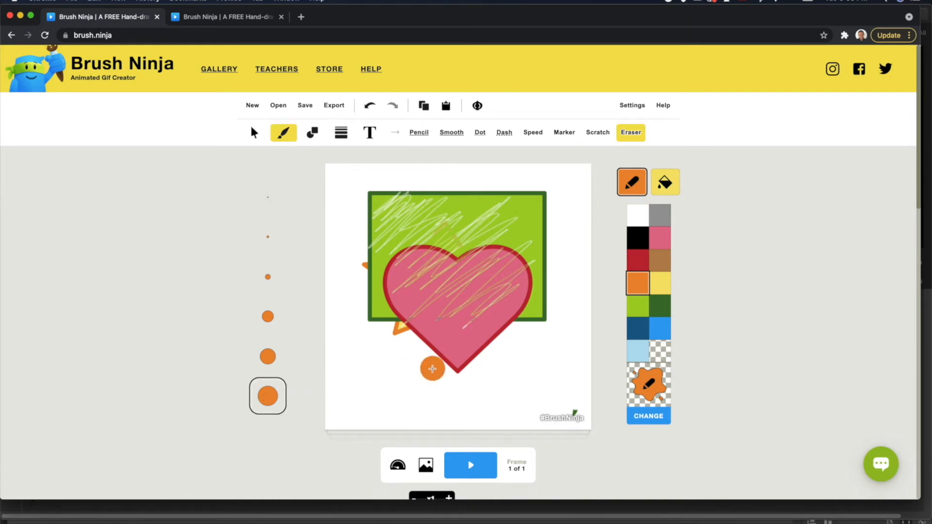
mouse_move(439, 378)
mouse_down()
mouse_move(560, 287)
mouse_move(430, 396)
mouse_move(581, 288)
mouse_move(486, 368)
mouse_move(449, 362)
mouse_move(527, 287)
mouse_move(393, 392)
mouse_move(551, 248)
mouse_move(372, 397)
mouse_move(526, 259)
mouse_move(401, 346)
mouse_move(474, 267)
mouse_move(424, 296)
mouse_move(462, 250)
mouse_move(404, 288)
mouse_move(561, 181)
mouse_move(327, 357)
mouse_move(474, 226)
mouse_move(321, 333)
mouse_move(546, 163)
mouse_move(374, 277)
mouse_move(493, 180)
mouse_move(305, 310)
mouse_move(441, 203)
mouse_move(325, 279)
mouse_move(402, 212)
mouse_move(340, 250)
mouse_move(406, 193)
mouse_move(356, 209)
mouse_move(342, 196)
mouse_up()
click(341, 196)
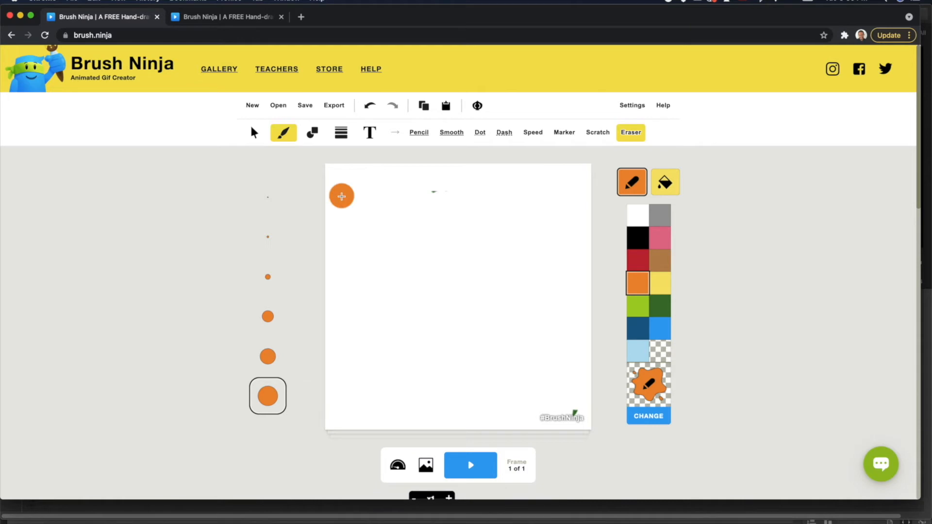
click(270, 211)
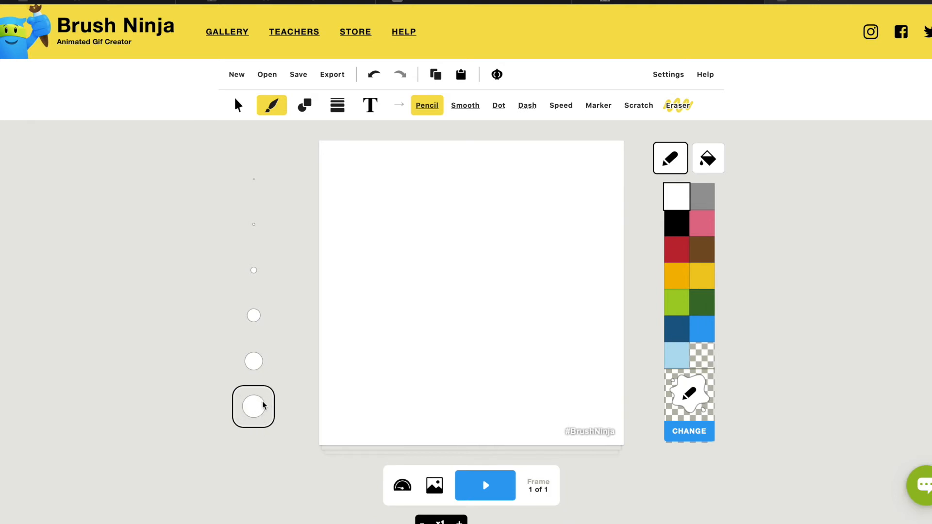
Draw a wide bottom bun across the lower half of the canvas with brown stroke and brown fill, using the largest Pencil size
click(705, 256)
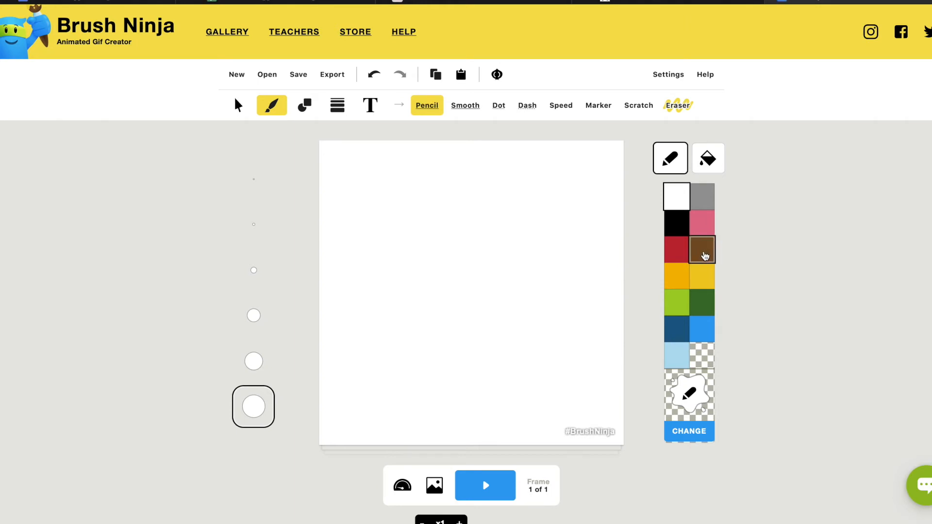
click(705, 255)
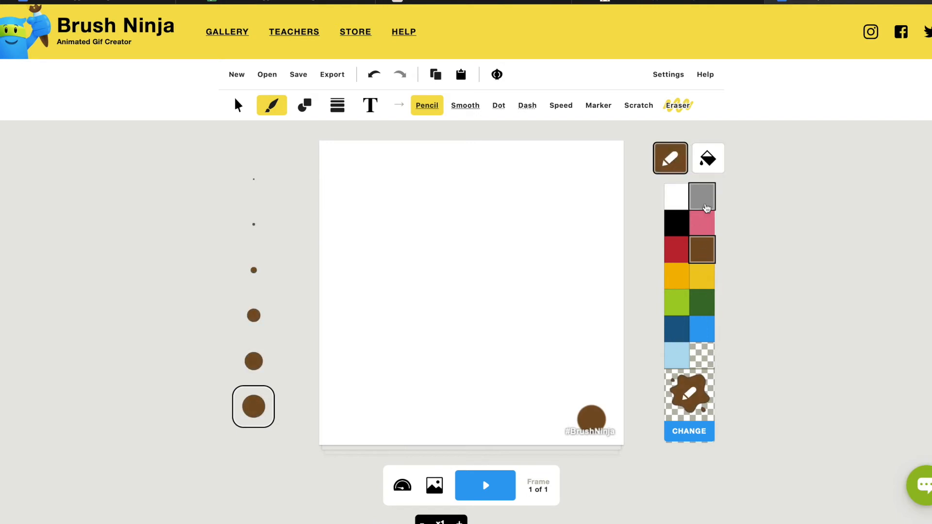
click(712, 163)
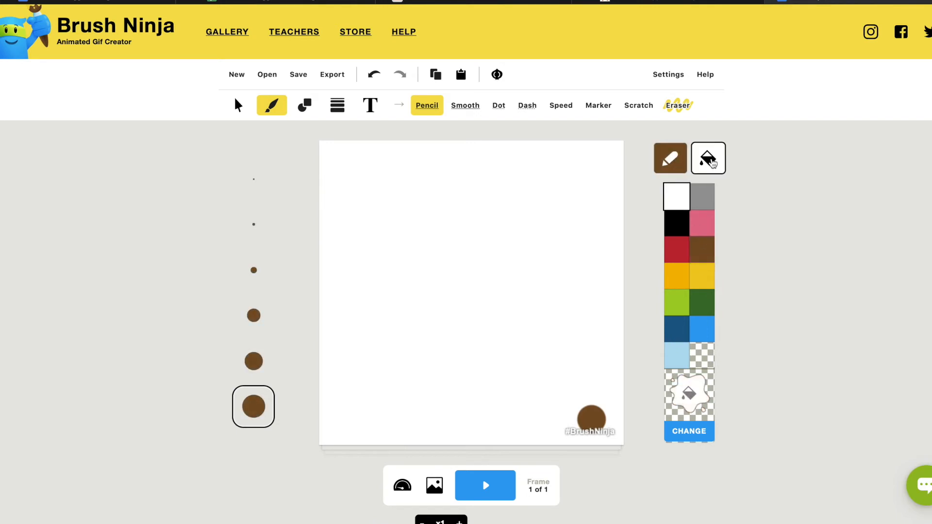
click(703, 247)
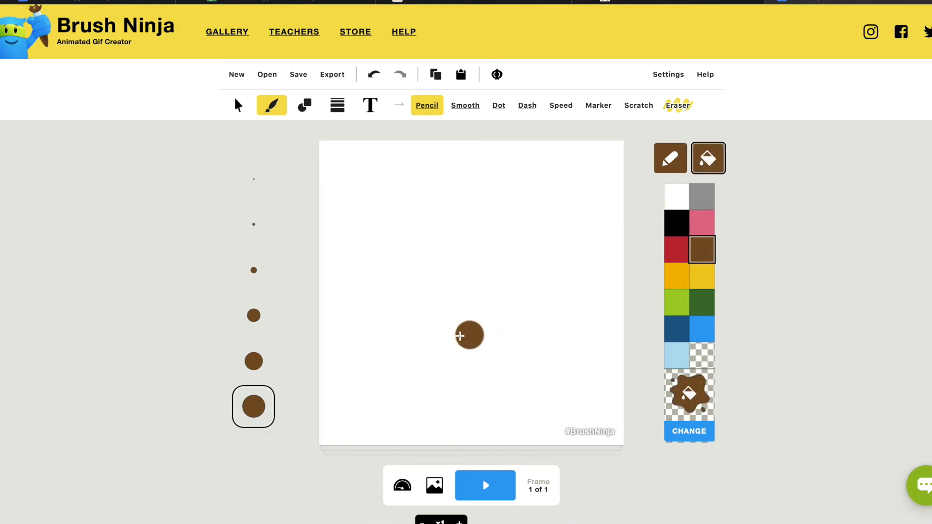
mouse_move(361, 333)
mouse_down()
mouse_move(574, 333)
mouse_move(539, 392)
mouse_move(487, 411)
mouse_move(422, 410)
mouse_move(382, 393)
mouse_move(357, 336)
mouse_up()
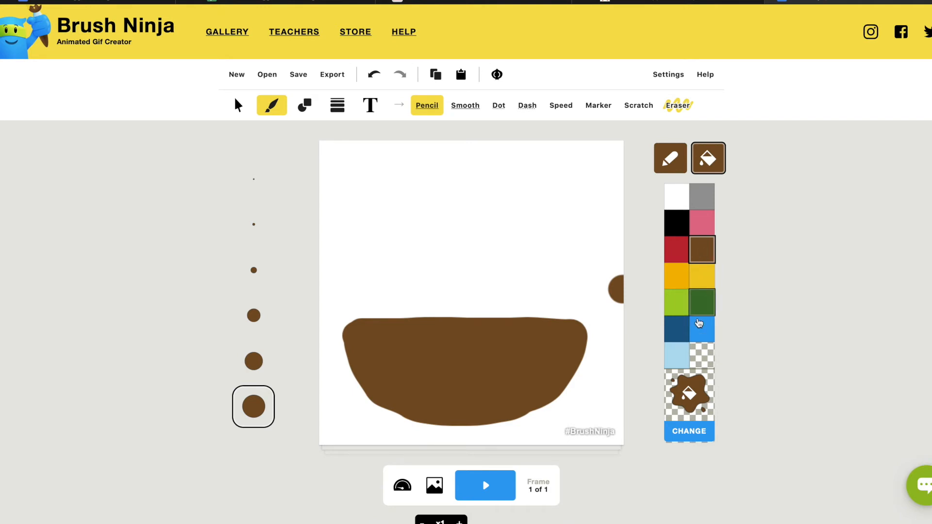
Change the brown to a darker #231709 and draw a wavy-edged patty over the top edge of the bun
click(696, 393)
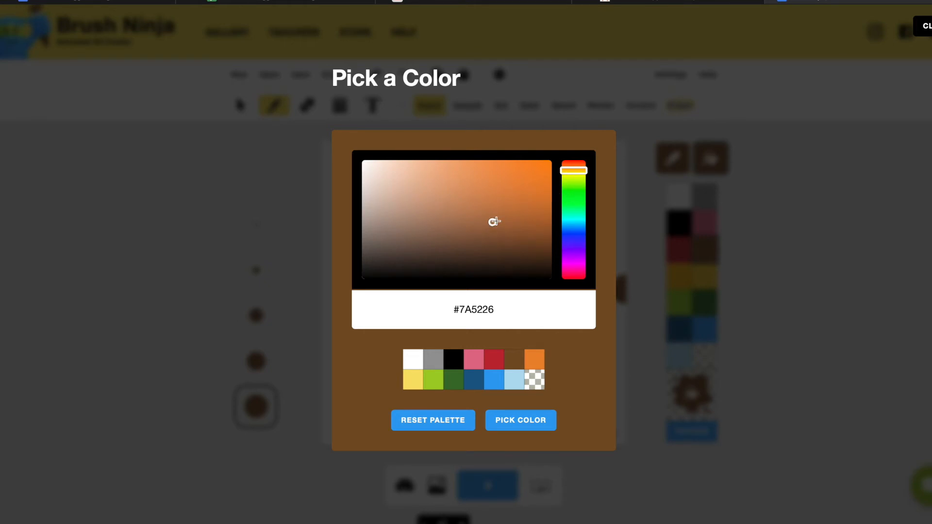
click(497, 254)
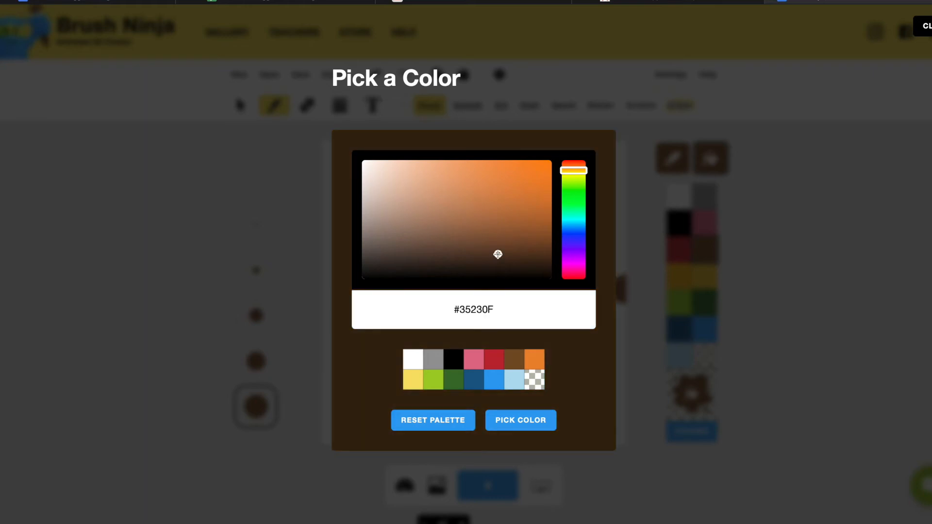
click(499, 263)
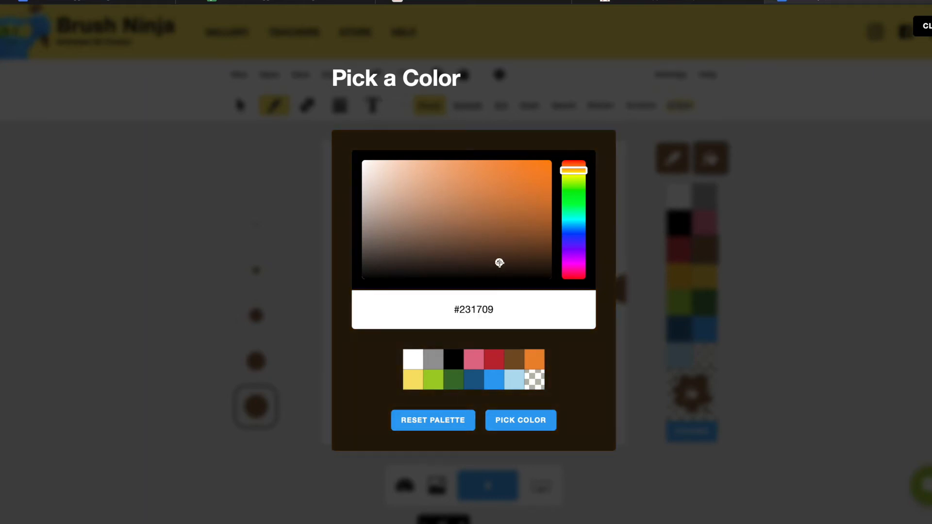
click(522, 422)
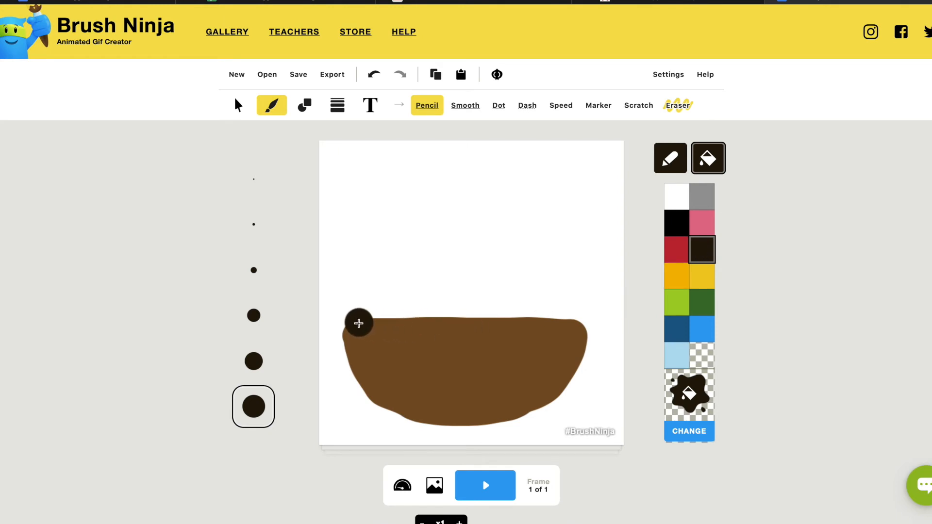
mouse_move(359, 324)
mouse_down()
mouse_move(439, 334)
mouse_move(457, 326)
mouse_move(512, 344)
mouse_move(575, 331)
mouse_move(583, 319)
mouse_move(555, 291)
mouse_move(534, 300)
mouse_move(444, 288)
mouse_move(356, 295)
mouse_move(356, 318)
mouse_up()
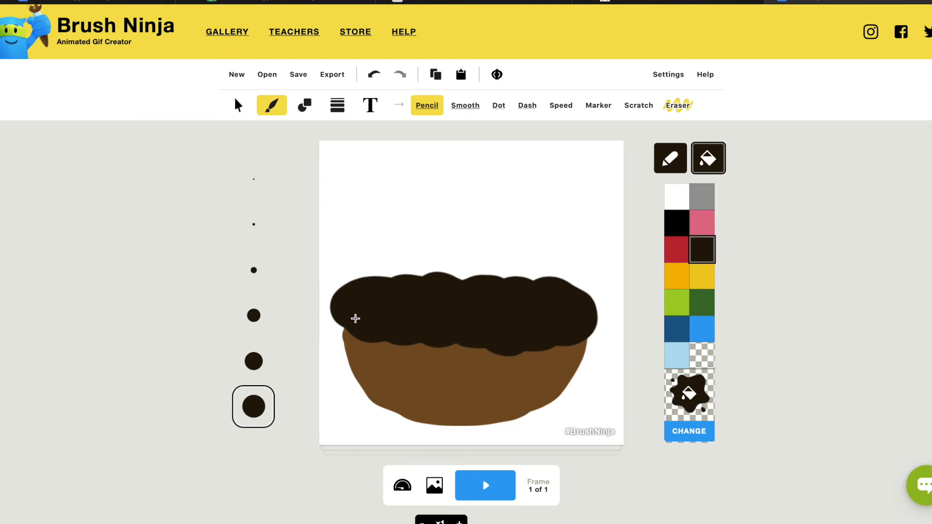
Draw two flat circles side by side on top of the patty as tomato slices, with red stroke and red fill
click(307, 108)
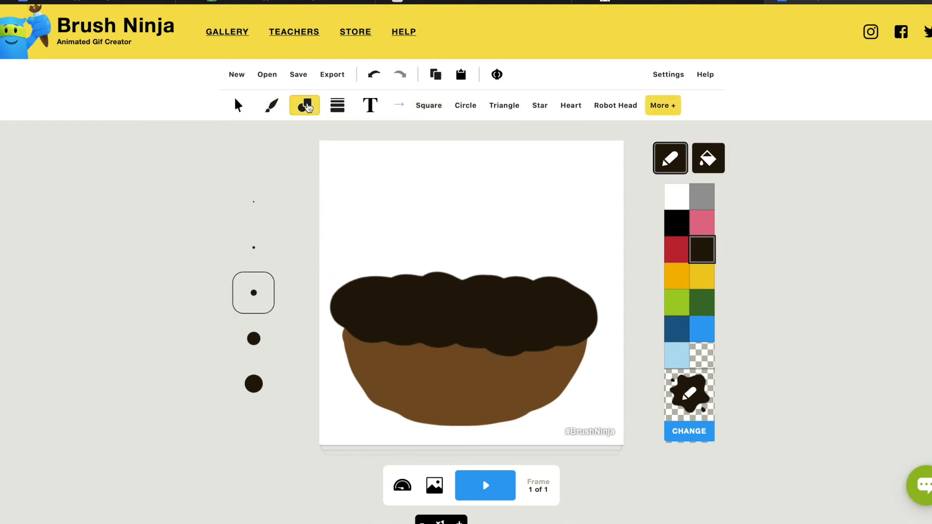
click(470, 113)
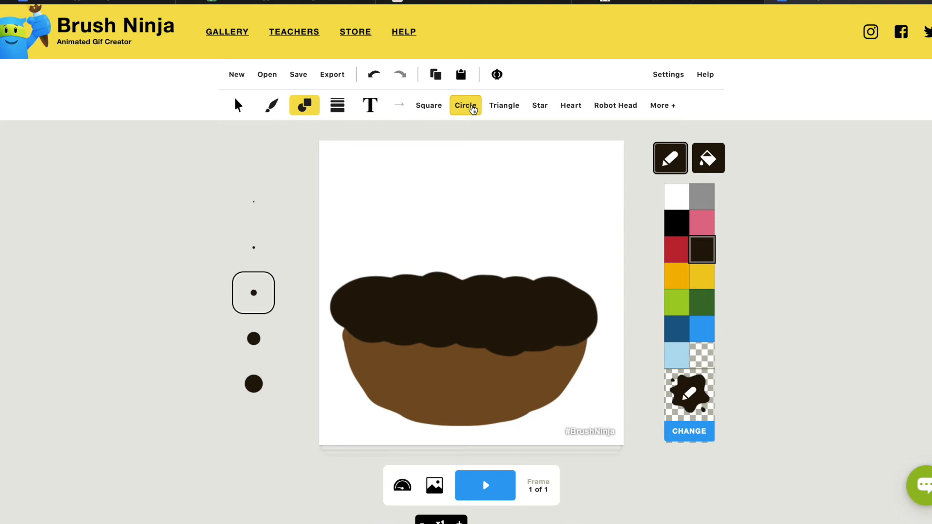
click(674, 253)
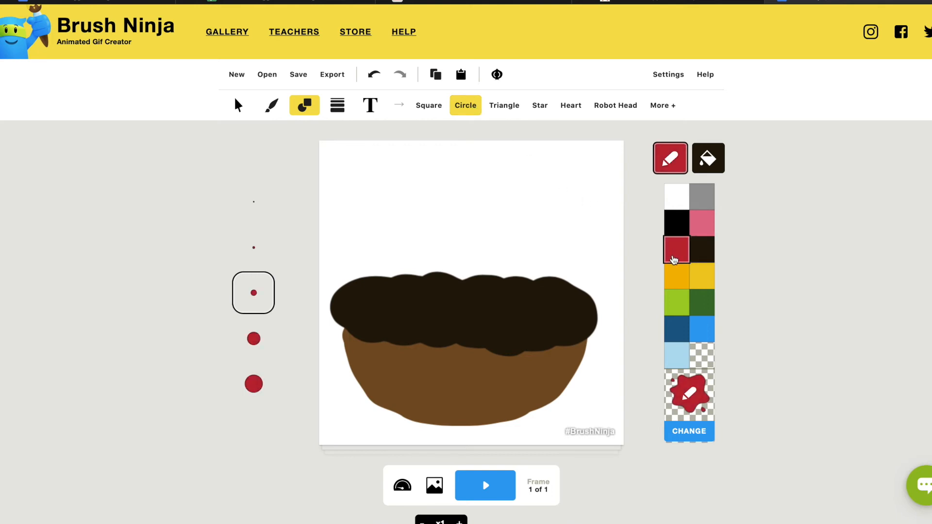
click(707, 159)
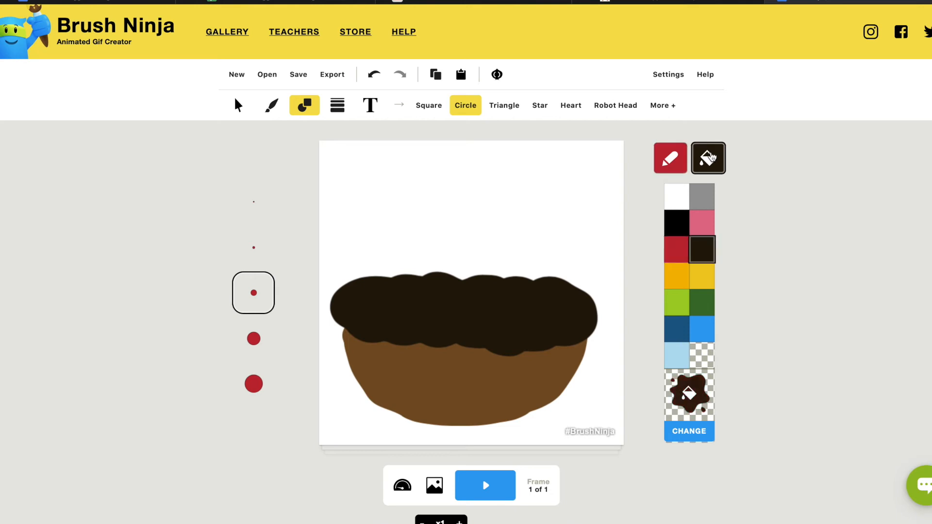
click(674, 253)
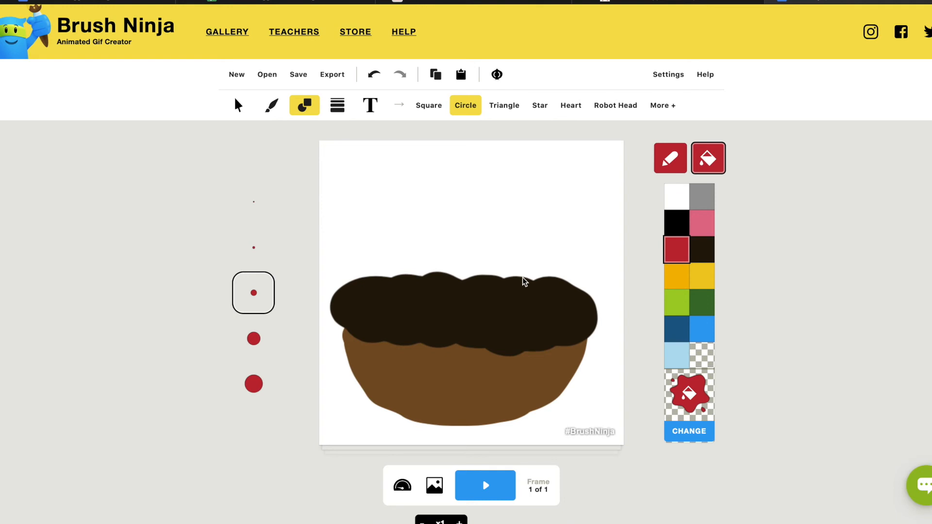
drag(523, 278, 590, 311)
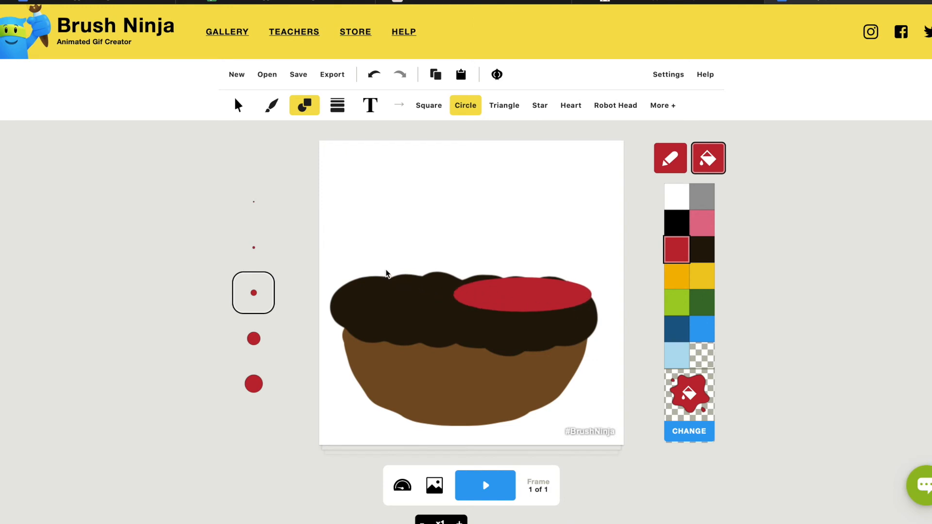
drag(387, 272, 455, 302)
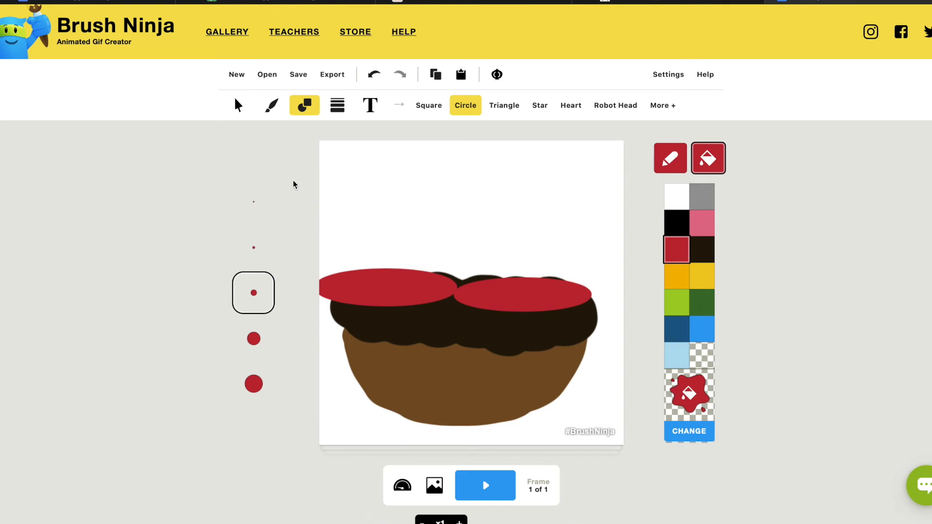
Move the left tomato slice to the right so it sits within the patty and overlaps the other slice
click(238, 105)
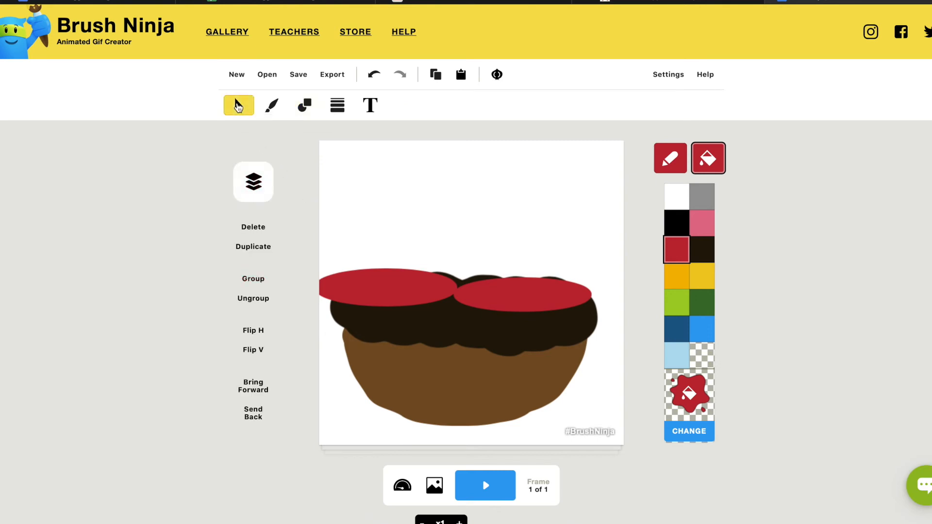
click(388, 284)
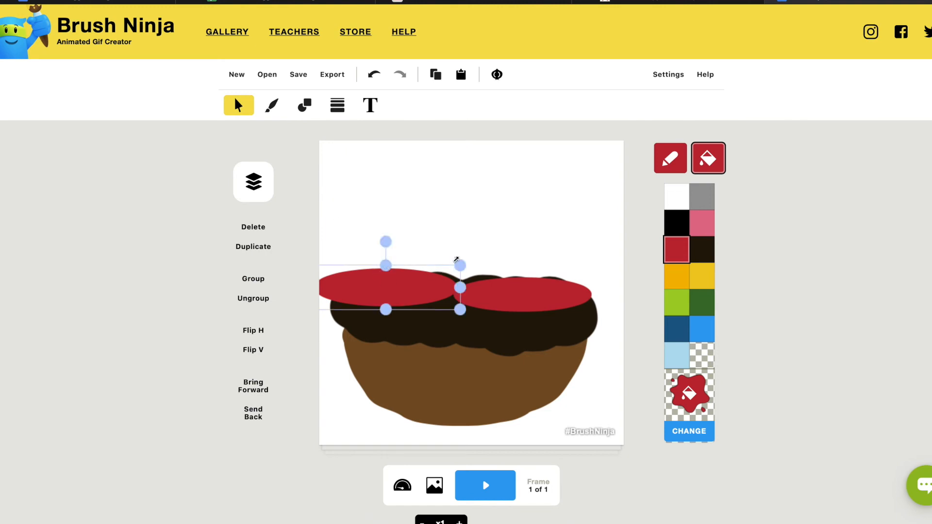
drag(400, 291, 430, 290)
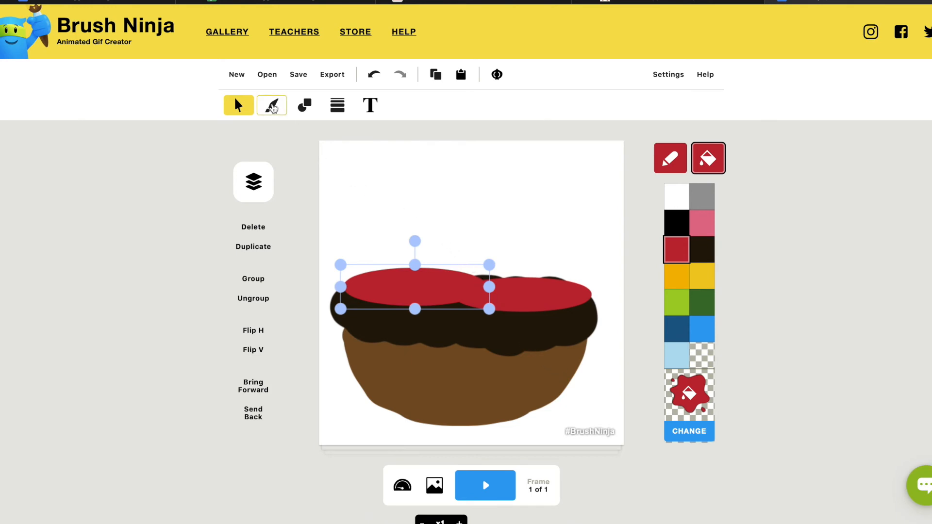
Draw a wavy lettuce layer over the tomato slices with the Pencil at its fourth size, using light green stroke and fill
click(272, 107)
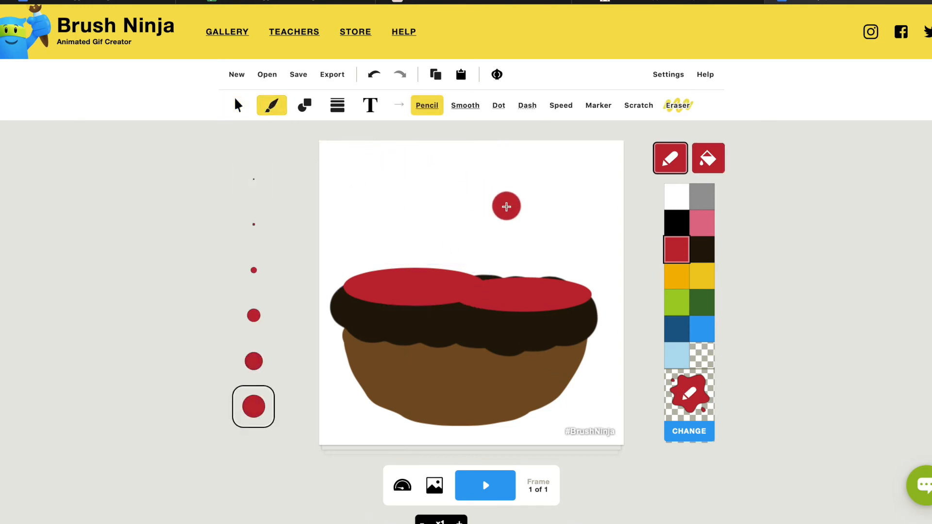
click(678, 304)
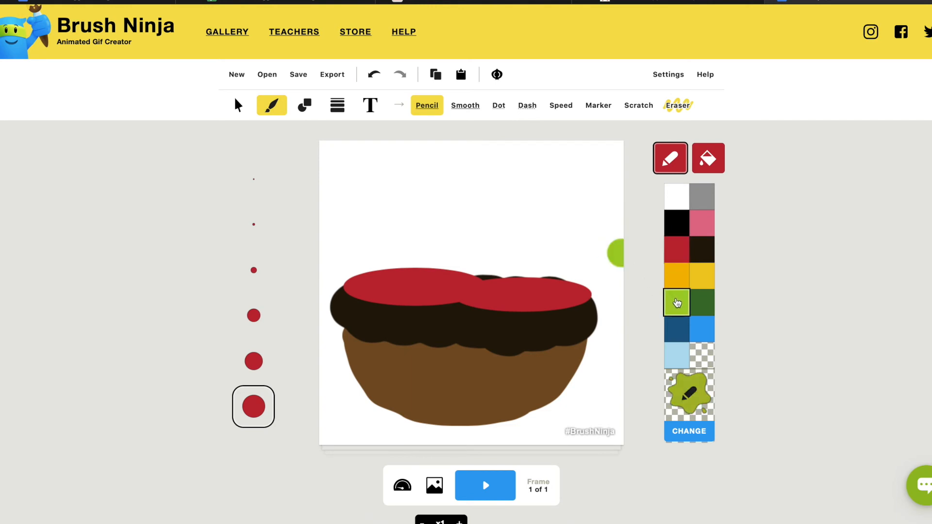
click(708, 158)
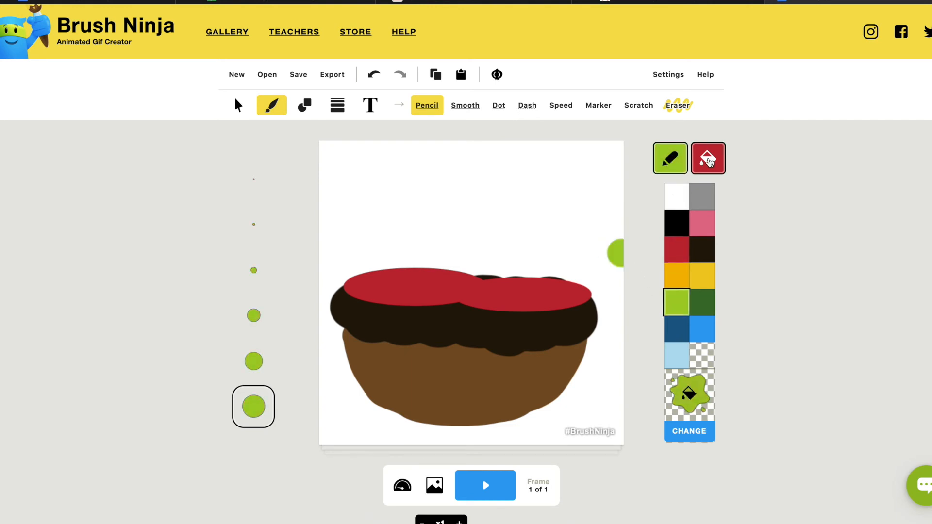
click(677, 302)
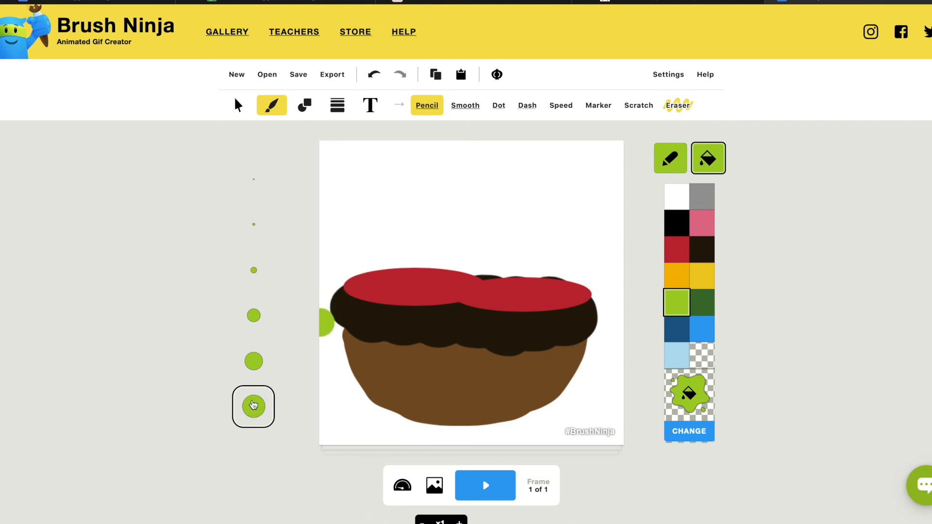
click(253, 316)
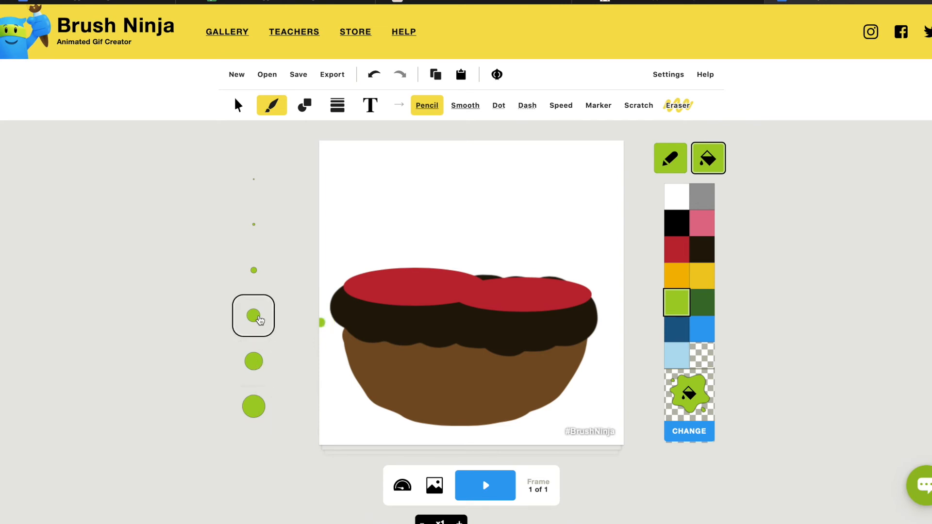
mouse_move(353, 279)
mouse_down()
mouse_move(536, 291)
mouse_move(576, 287)
mouse_move(584, 276)
mouse_move(490, 279)
mouse_move(462, 266)
mouse_move(436, 273)
mouse_move(392, 263)
mouse_move(351, 280)
mouse_up()
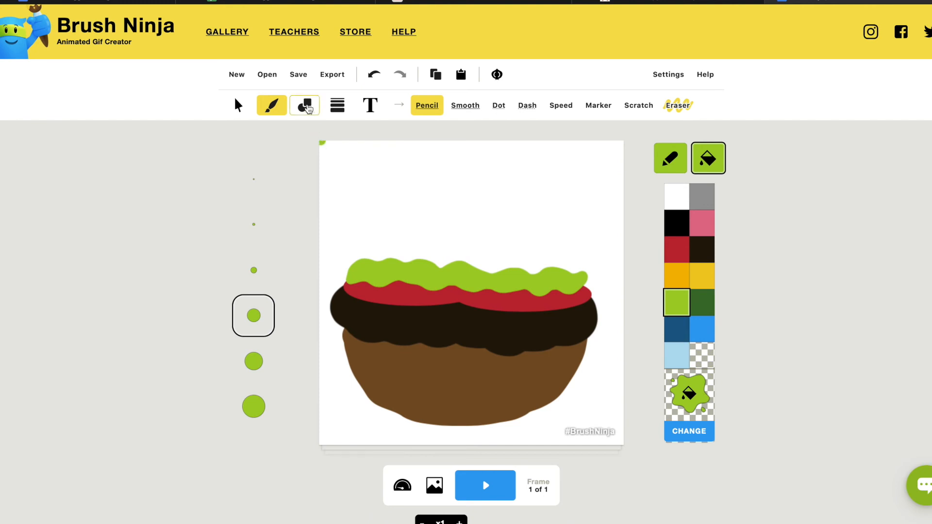
Choose the Paralellogram shape from the full shape library
click(307, 108)
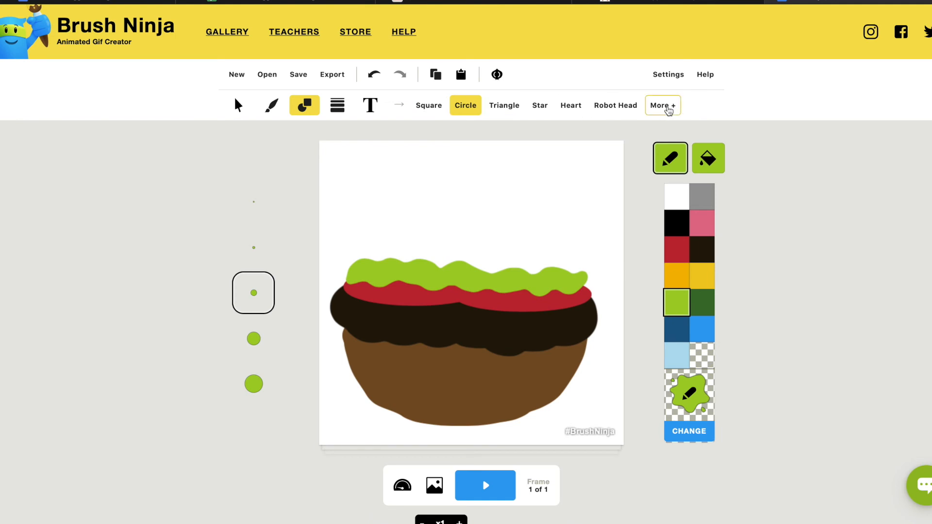
click(669, 110)
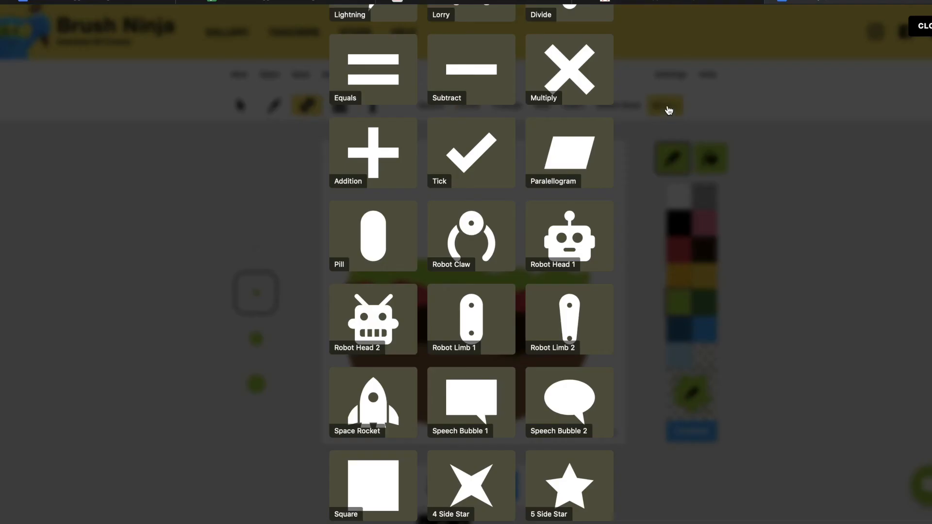
scroll(669, 110, up, 8)
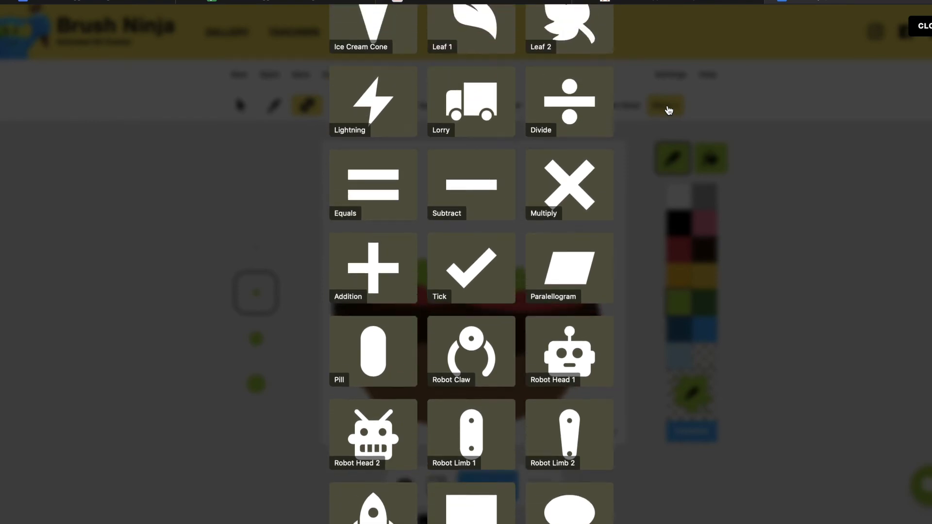
scroll(669, 110, up, 6)
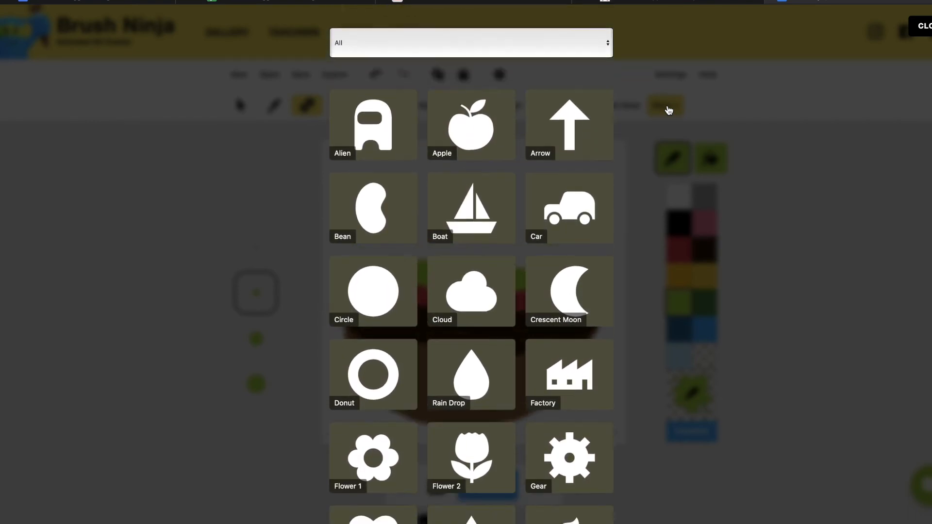
scroll(668, 109, down, 6)
scroll(668, 110, down, 5)
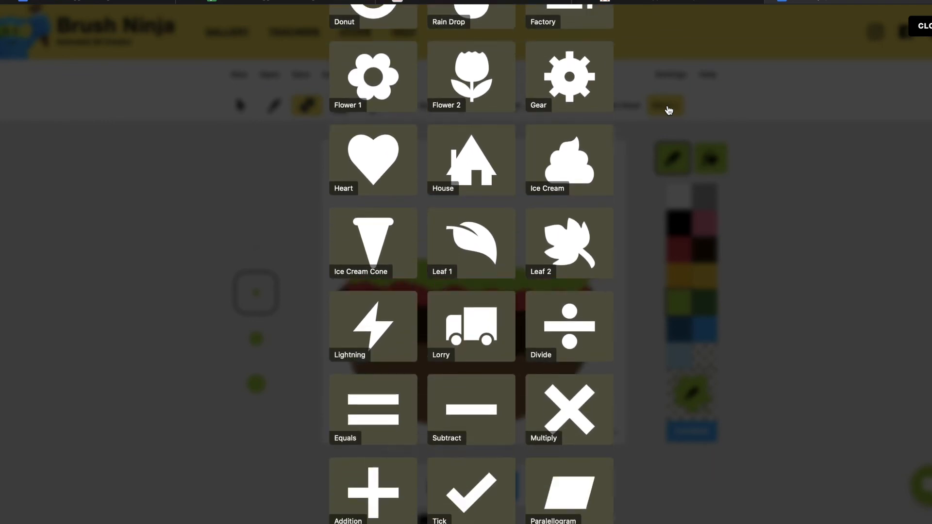
scroll(669, 110, down, 4)
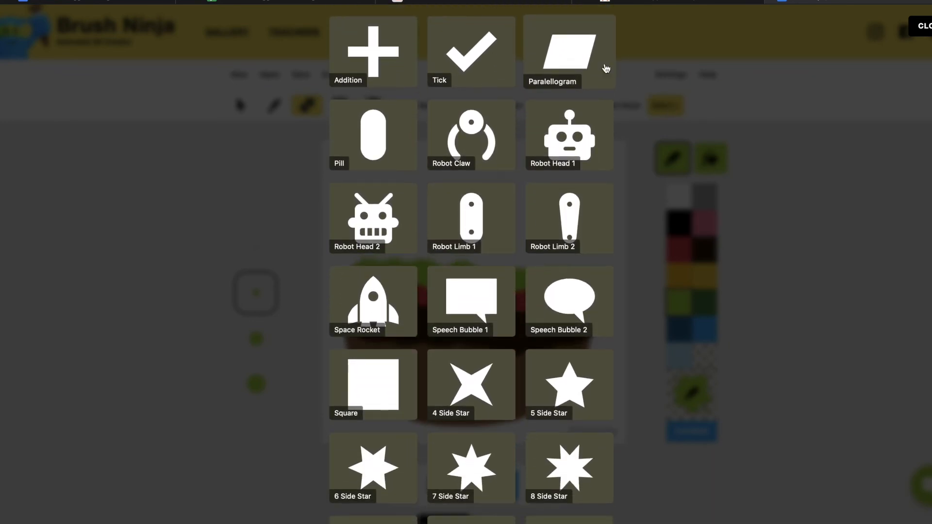
click(576, 52)
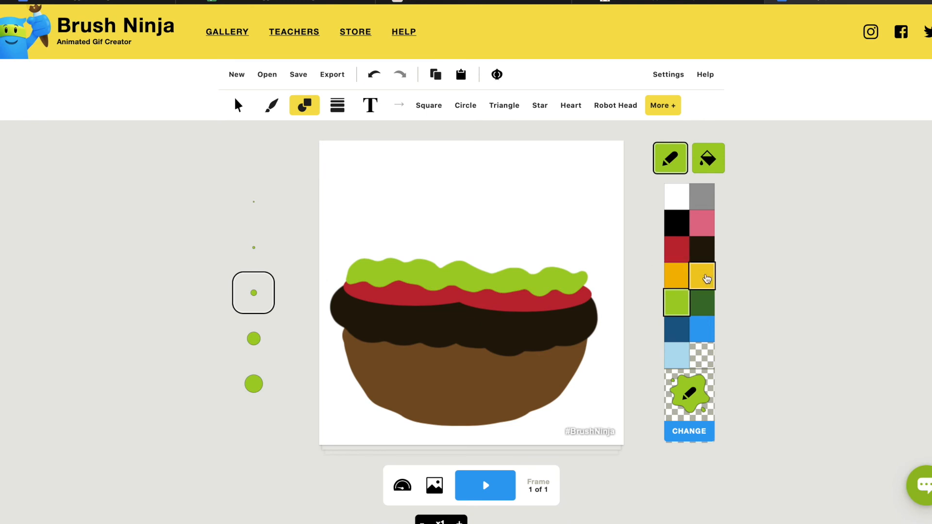
Set both the stroke and fill colors to the lighter yellow for the parallelogram
click(707, 279)
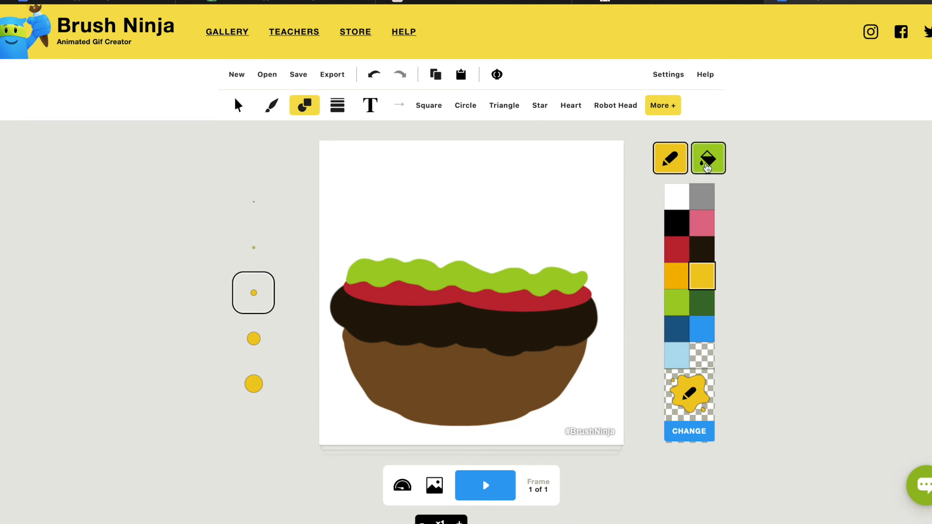
click(708, 160)
click(697, 270)
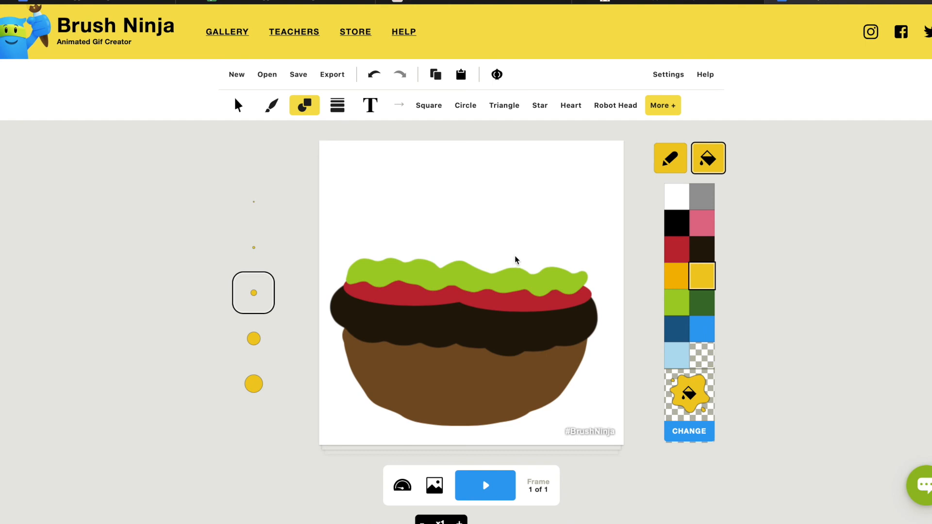
Draw two yellow parallelogram cheese slices side by side over the right and left halves of the lettuce
drag(515, 256, 593, 304)
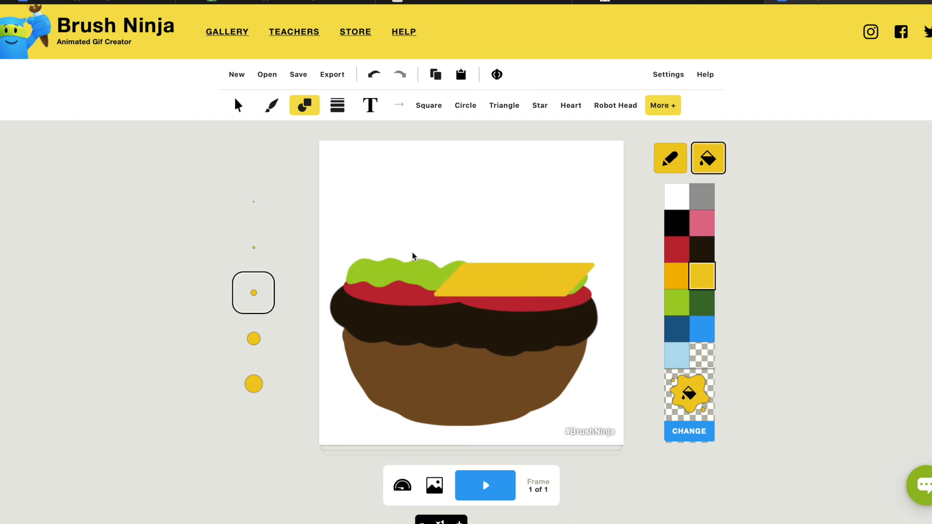
drag(383, 248, 460, 289)
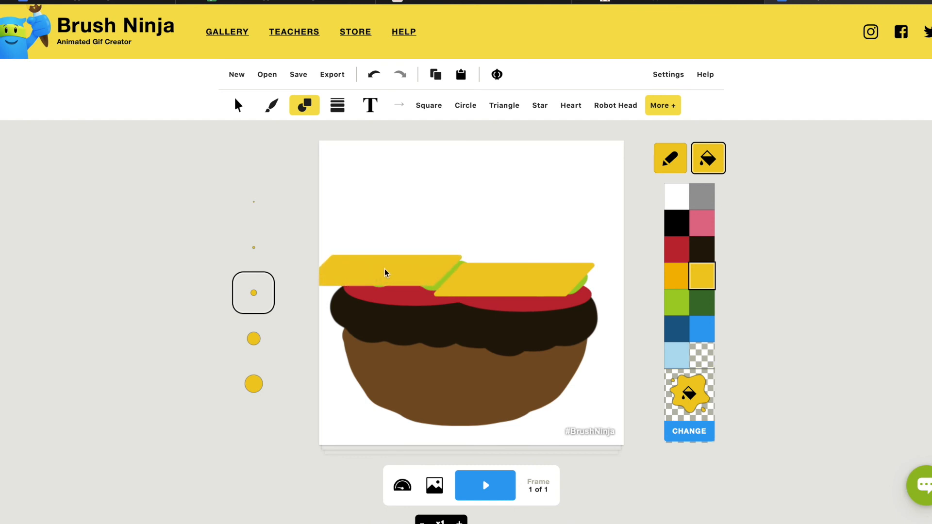
Move the left cheese slice to the right so it sits fully on the canvas and overlaps the other slice
click(238, 106)
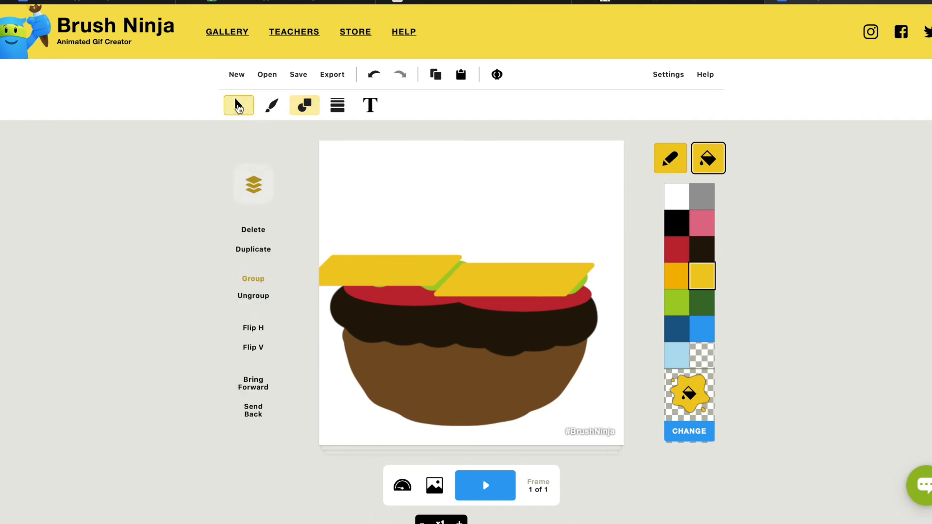
click(391, 268)
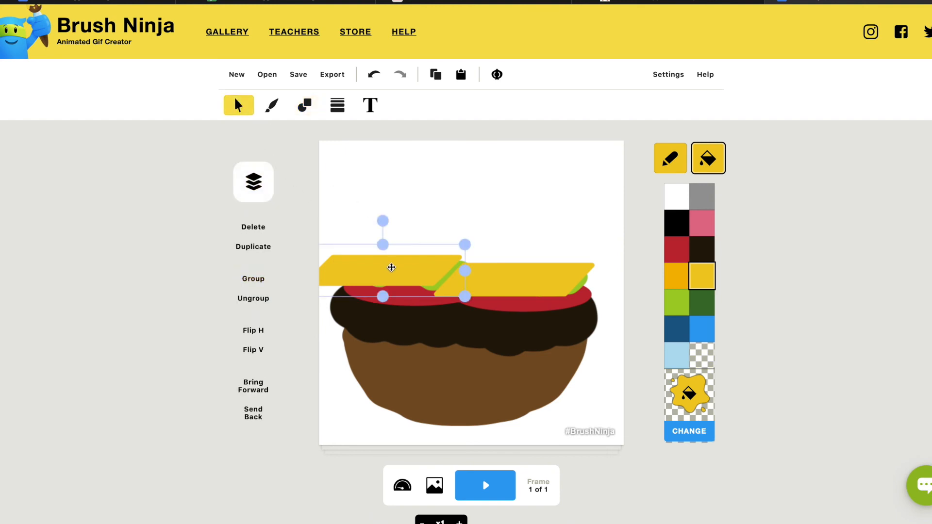
key(Right)
key(Right)
key(Right)
key(Right)
key(Right)
key(Right)
key(Right)
key(Right)
key(Right)
key(Right)
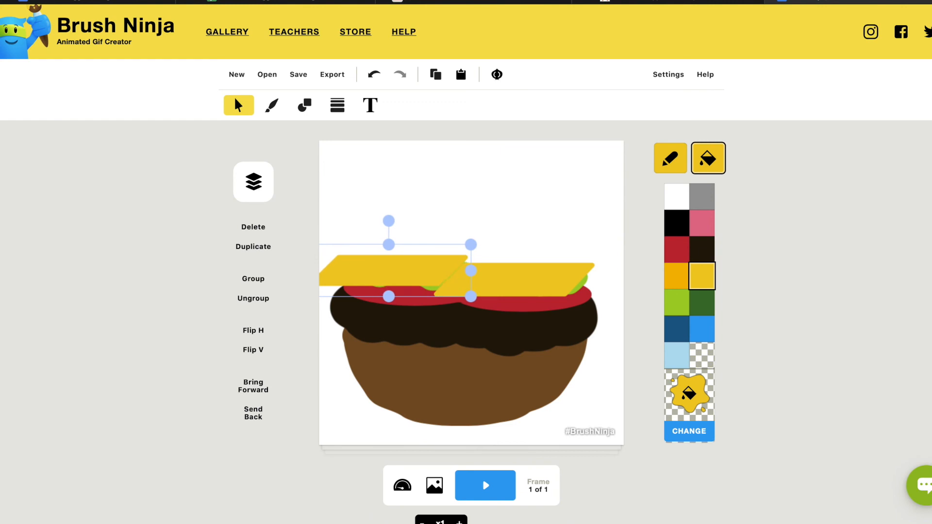
key(Right)
key(Right)
key(Right)
key(Right)
key(Right)
key(Right)
key(Right)
key(Right)
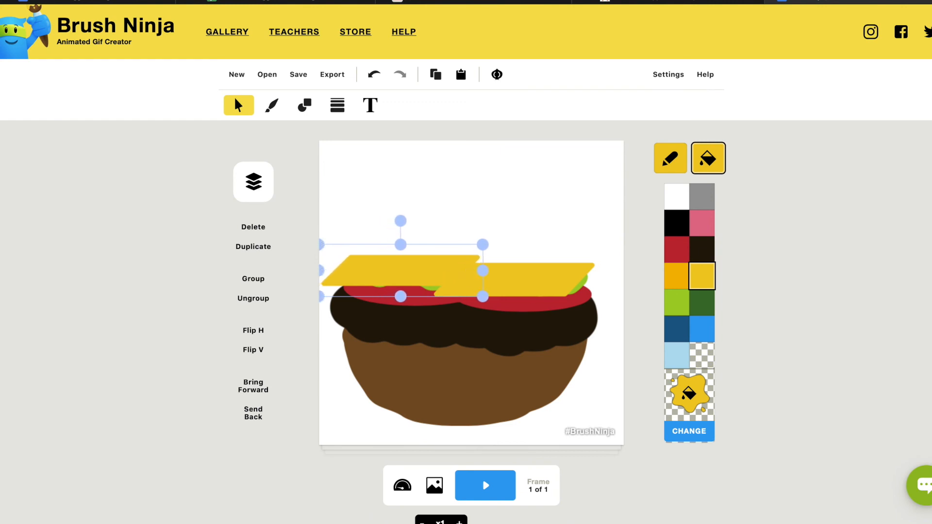
key(Right)
key(Right)
key(Right)
key(Right)
key(Right)
key(Right)
key(Right)
key(Right)
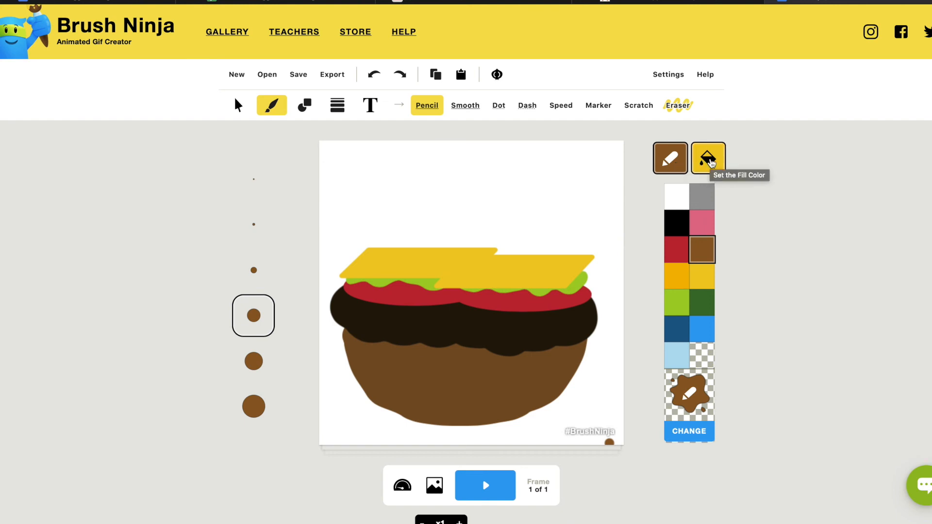
Draw a domed top bun above the cheese with the Pencil at its largest size, using brown stroke and fill
click(709, 160)
click(700, 255)
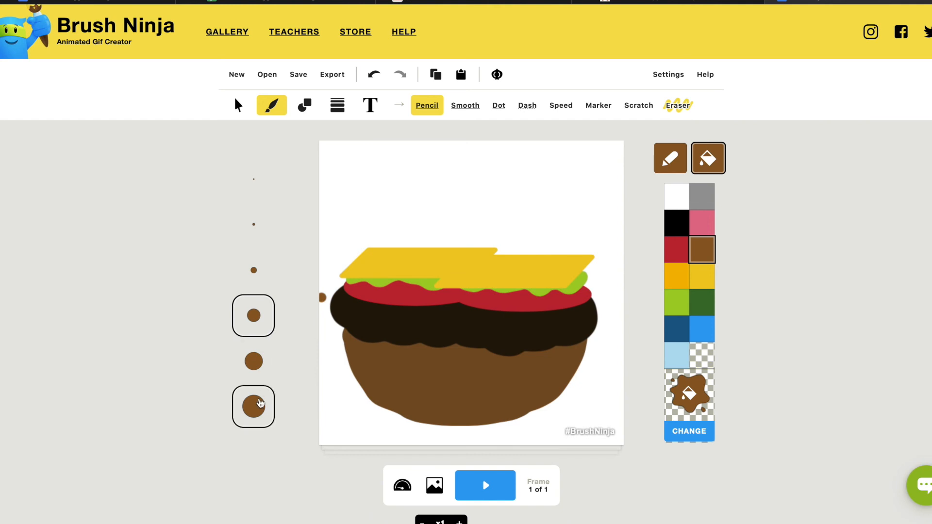
click(260, 403)
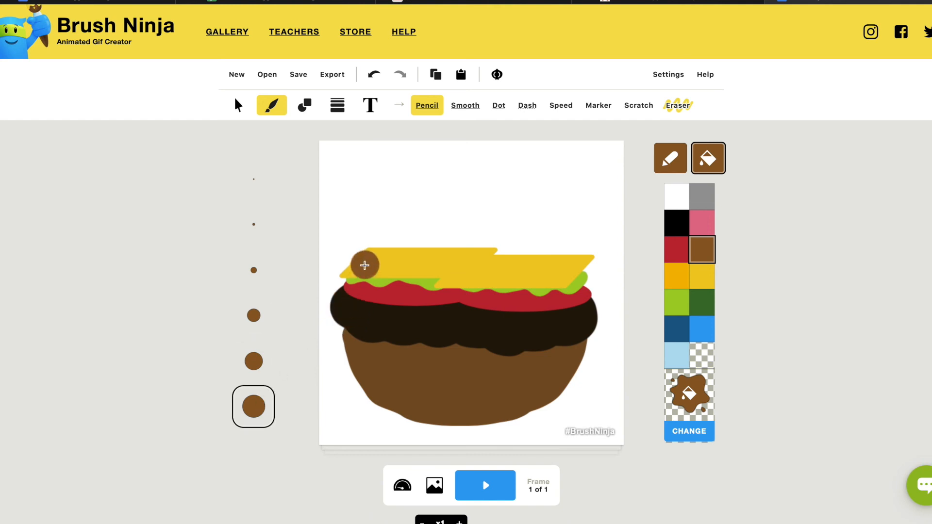
mouse_move(356, 248)
mouse_down()
mouse_move(582, 250)
mouse_move(568, 201)
mouse_move(547, 173)
mouse_move(490, 154)
mouse_move(406, 160)
mouse_move(383, 176)
mouse_move(350, 240)
mouse_up()
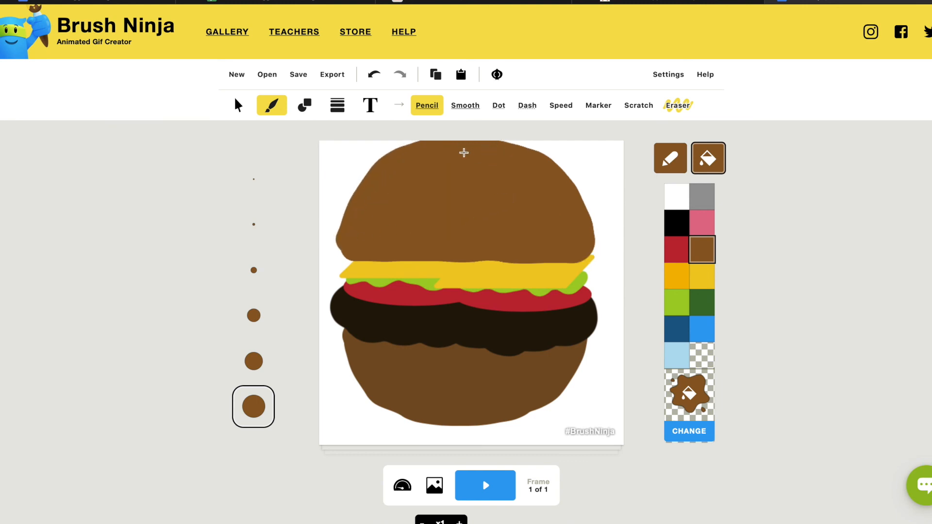
Reduce the top bun's height, lower it onto the cheese and stretch both sides to match the burger's width
click(237, 107)
click(479, 202)
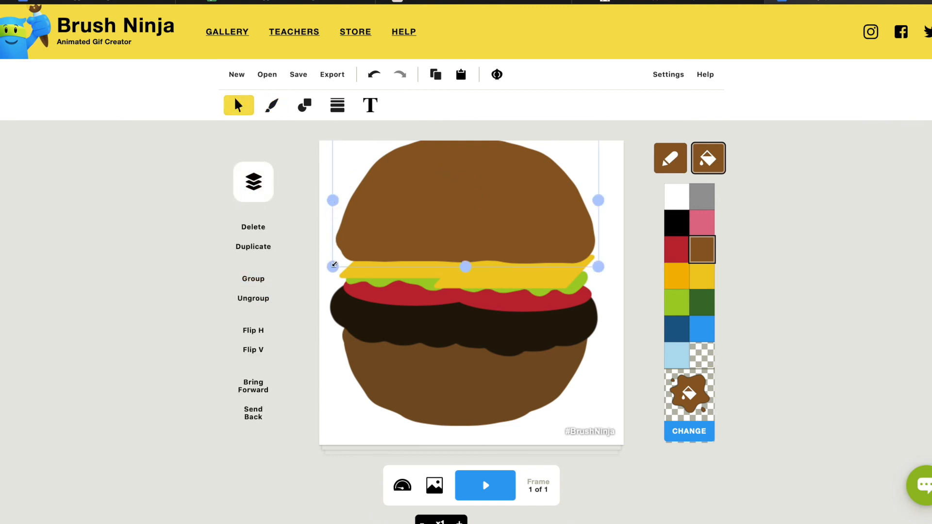
drag(334, 265, 357, 250)
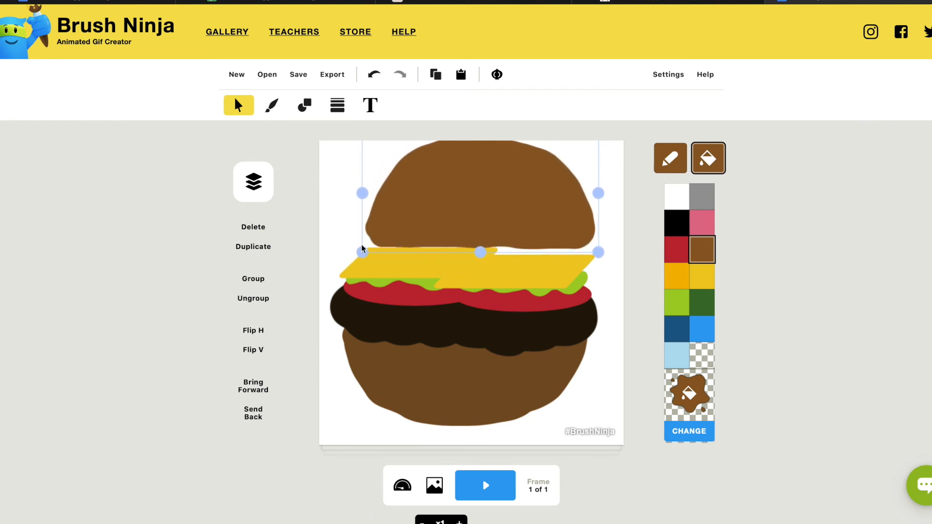
drag(452, 198, 438, 219)
drag(586, 213, 599, 213)
drag(349, 213, 333, 214)
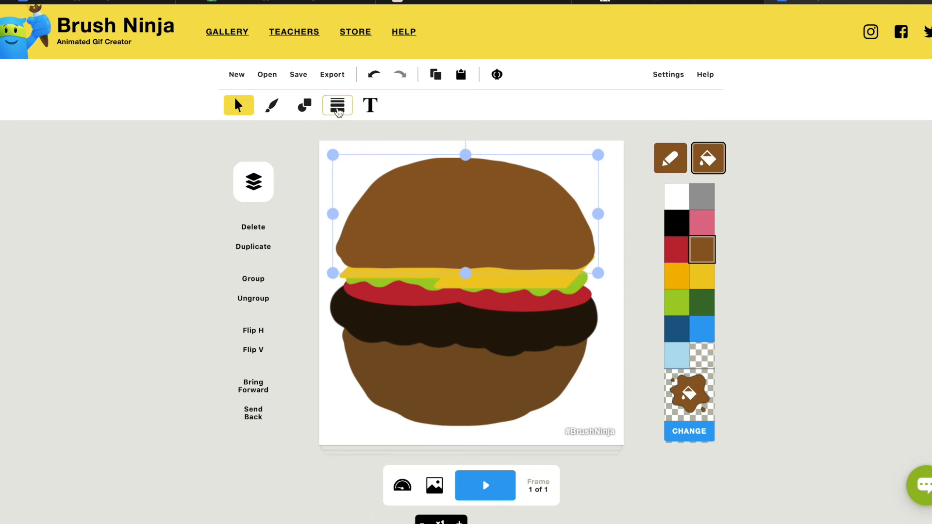
Scatter short sesame seeds across the top bun using Solid lines with white stroke and fill
click(339, 111)
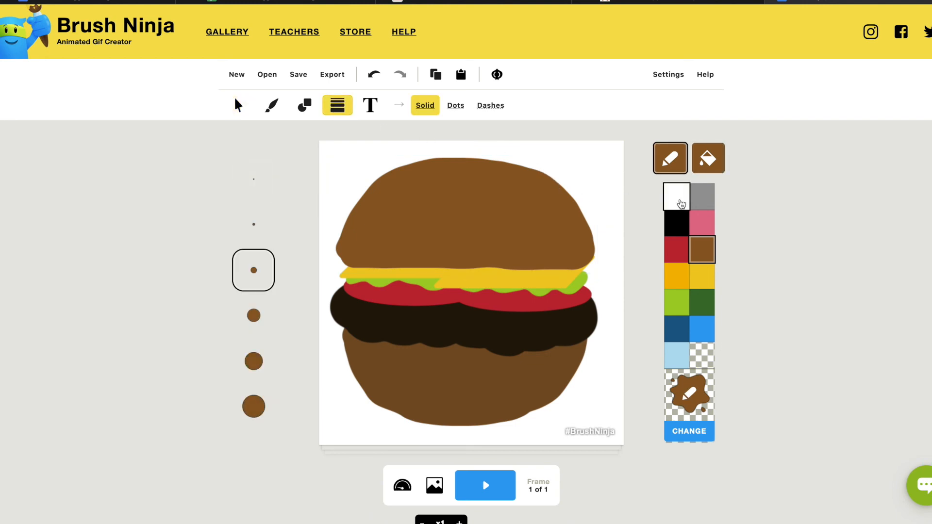
click(681, 204)
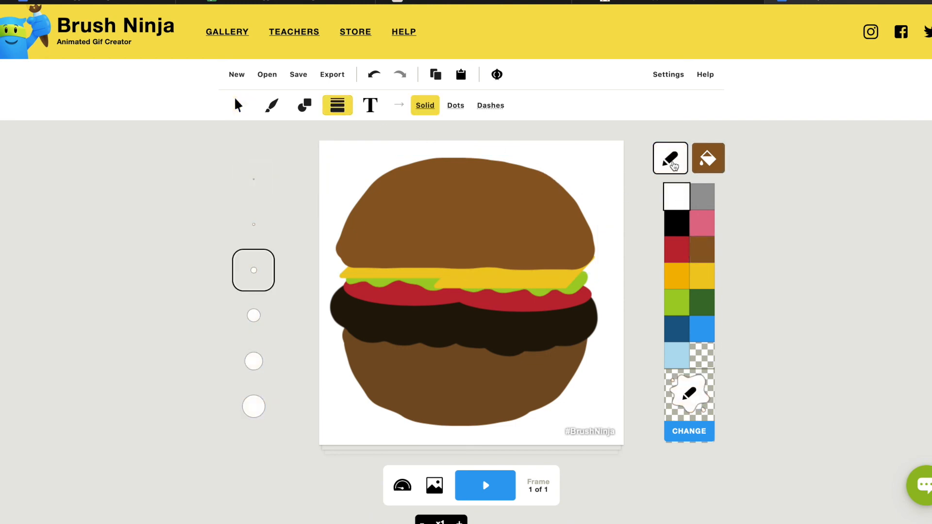
click(716, 165)
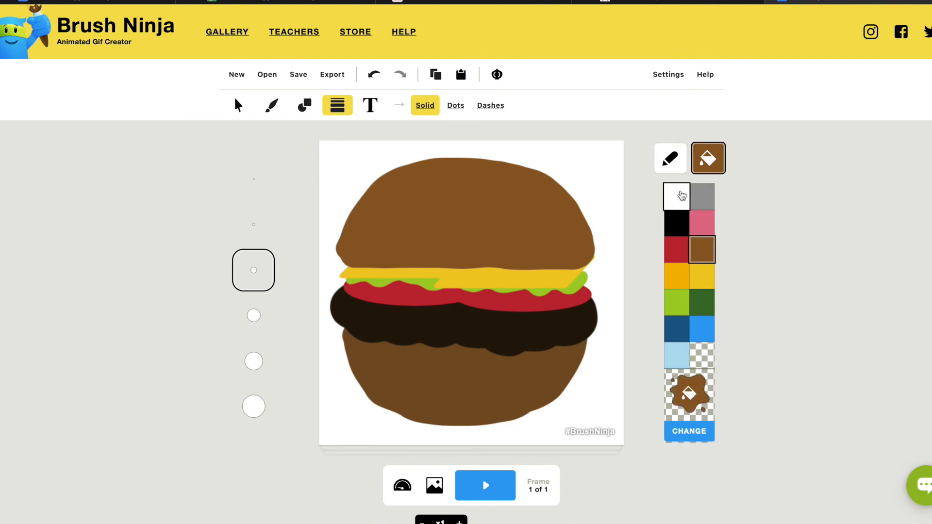
click(682, 196)
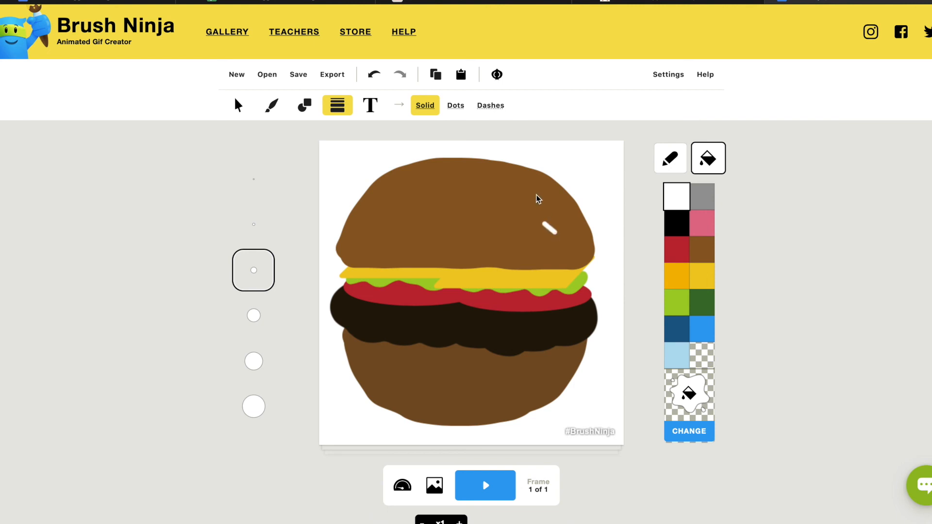
drag(503, 225, 511, 232)
drag(457, 243, 452, 249)
drag(488, 187, 496, 182)
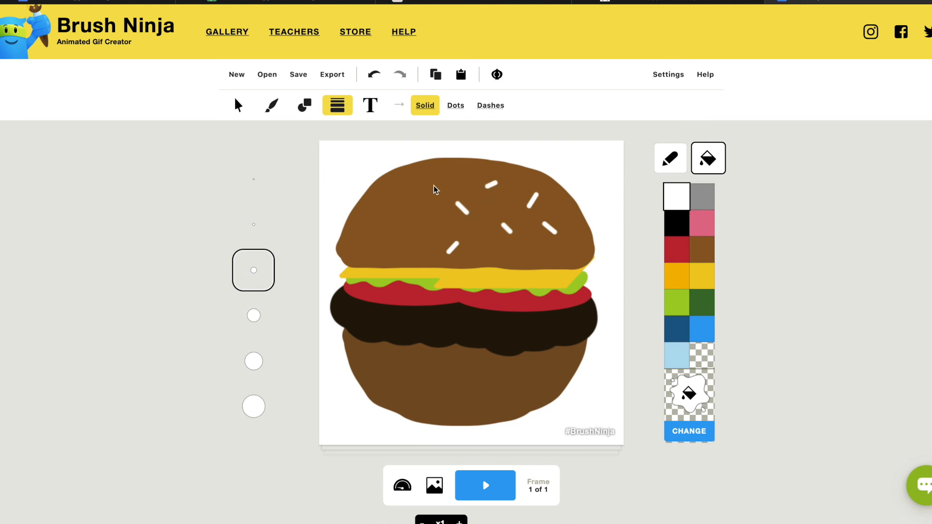